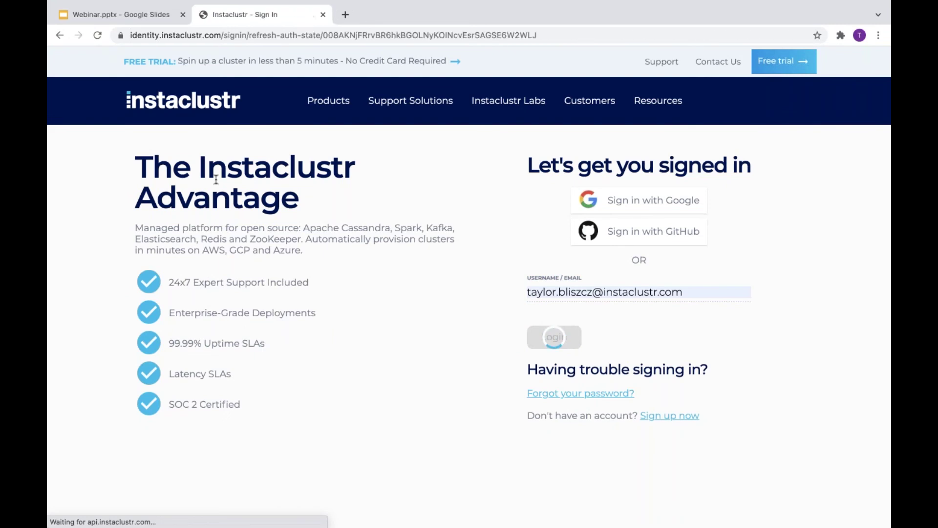
Enter the account password and sign in to the Instaclustr console
{"action": "type", "text": "•••••••••••••"}
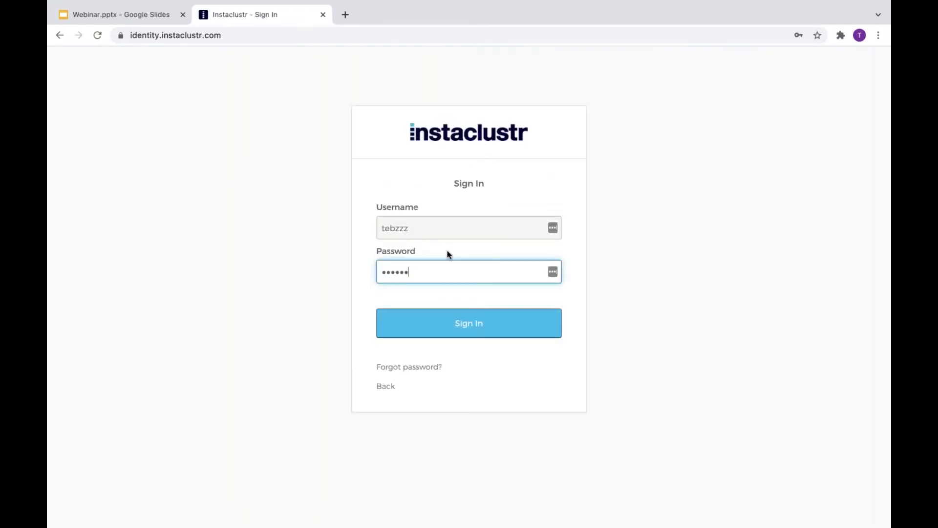
{"action": "key", "text": "Return"}
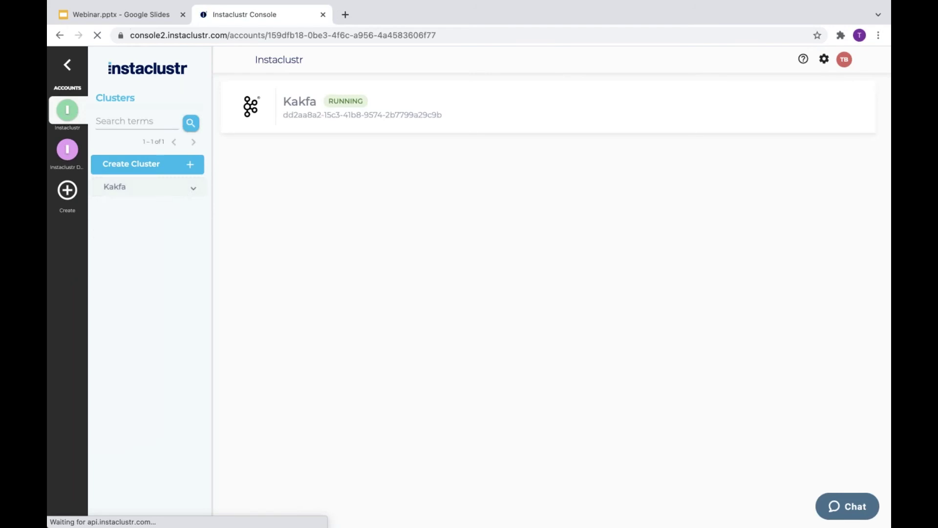
Start a new cluster named Kafka1 and set its SLA tier to Production
{"action": "left_click", "coordinate": [198, 163]}
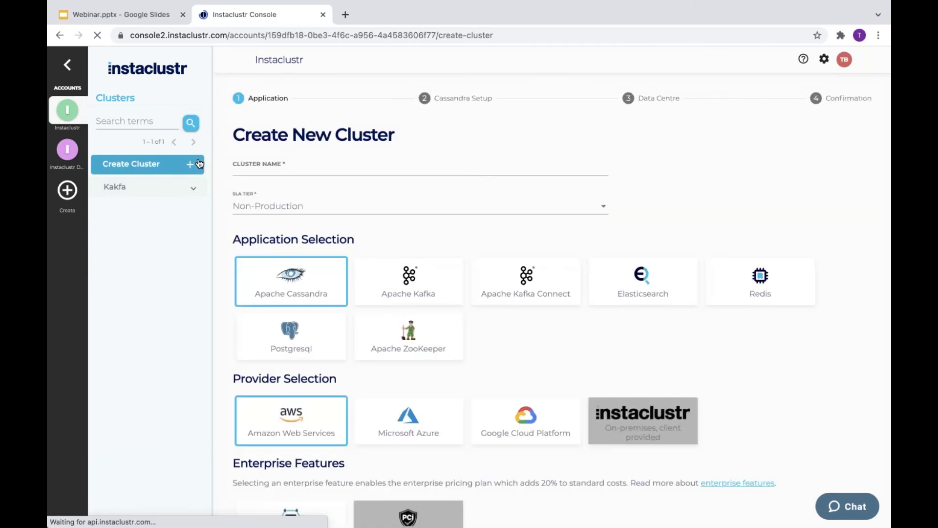
{"action": "left_click", "coordinate": [321, 165]}
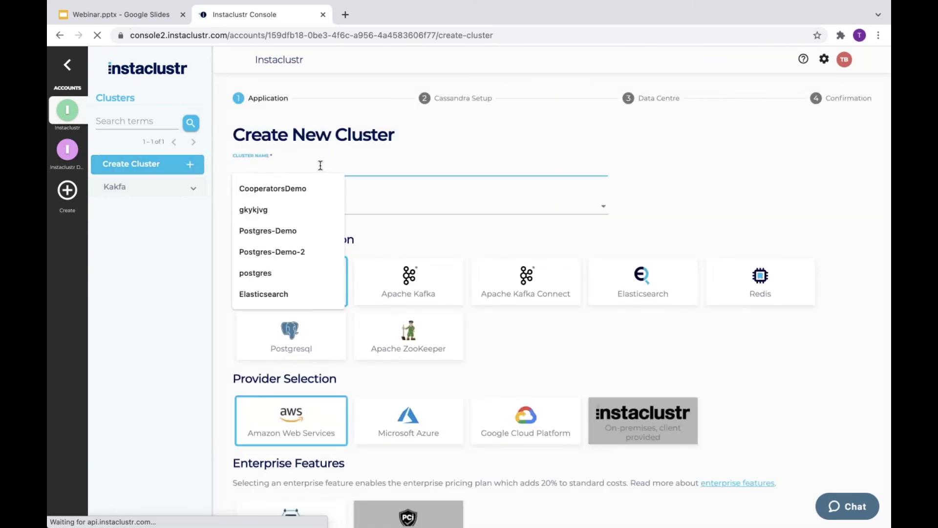
{"action": "type", "text": "Kafka1"}
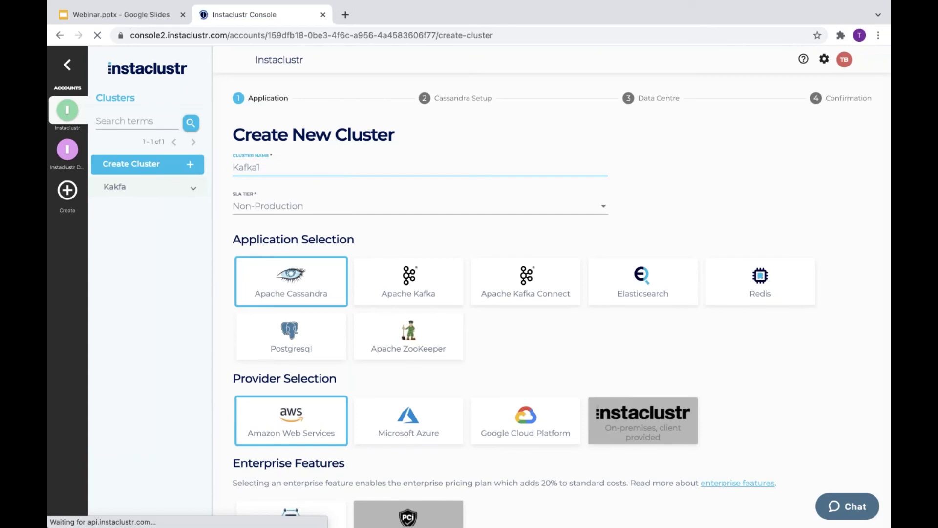
{"action": "left_click", "coordinate": [322, 204]}
{"action": "left_click", "coordinate": [321, 177]}
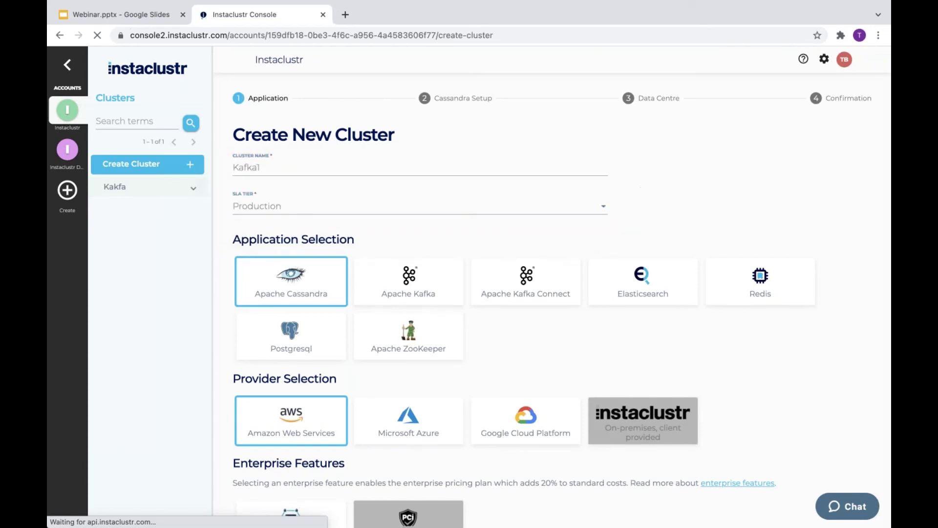
Choose Apache Kafka as the cluster's application and Amazon Web Services as its provider
{"action": "scroll", "coordinate": [641, 186], "scroll_direction": "down", "scroll_amount": 1}
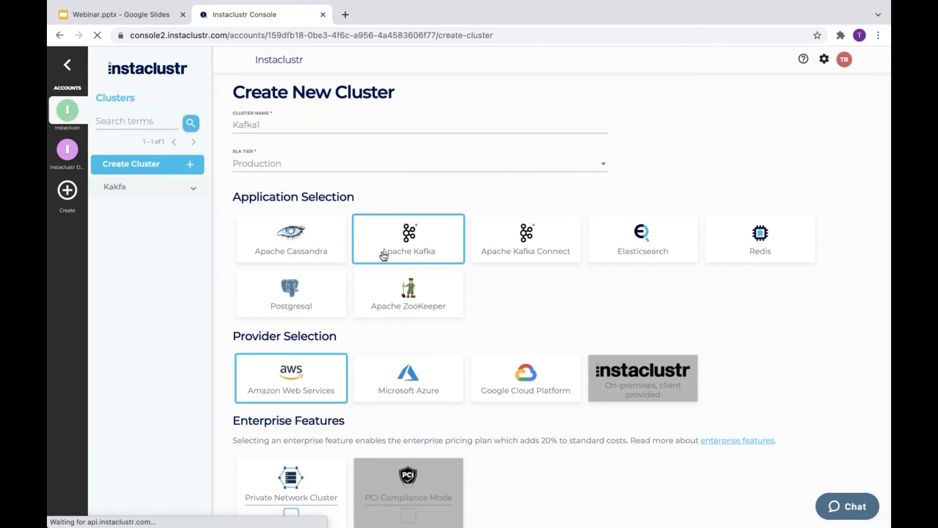
{"action": "scroll", "coordinate": [404, 243], "scroll_direction": "down", "scroll_amount": 2}
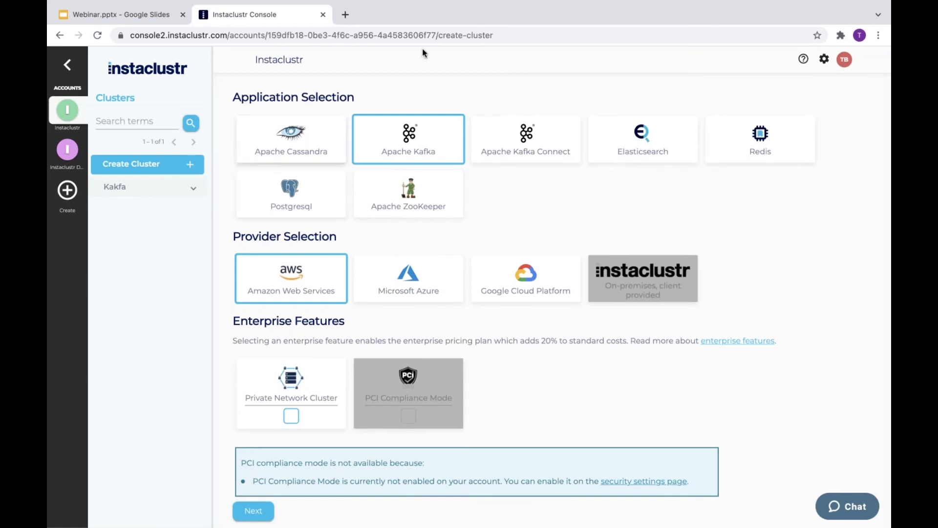
{"action": "scroll", "coordinate": [440, 294], "scroll_direction": "down", "scroll_amount": 1}
{"action": "left_click", "coordinate": [405, 259]}
{"action": "left_click", "coordinate": [488, 259]}
{"action": "left_click", "coordinate": [449, 261]}
{"action": "left_click", "coordinate": [318, 250]}
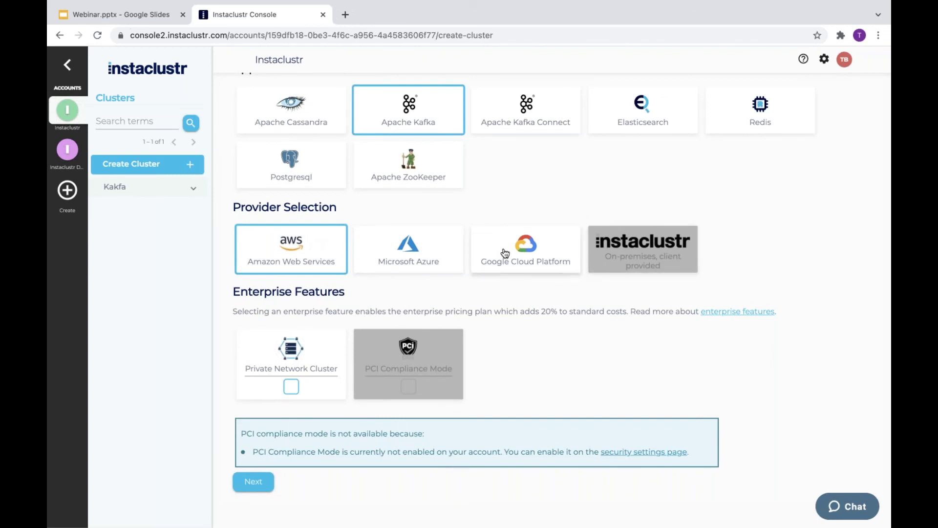
Enable the Private Network Cluster enterprise feature and continue to the Kafka setup
{"action": "mouse_move", "coordinate": [668, 260]}
{"action": "scroll", "coordinate": [566, 322], "scroll_direction": "down", "scroll_amount": 1}
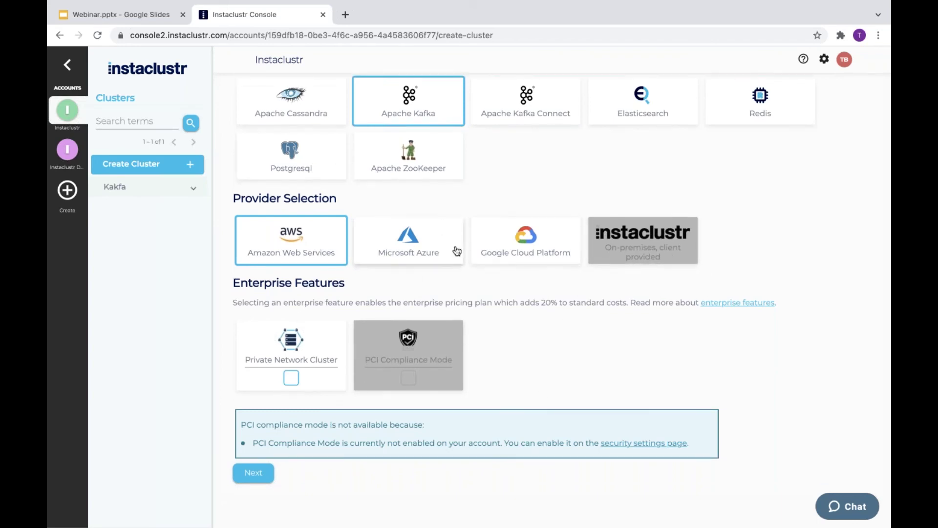
{"action": "mouse_move", "coordinate": [301, 381]}
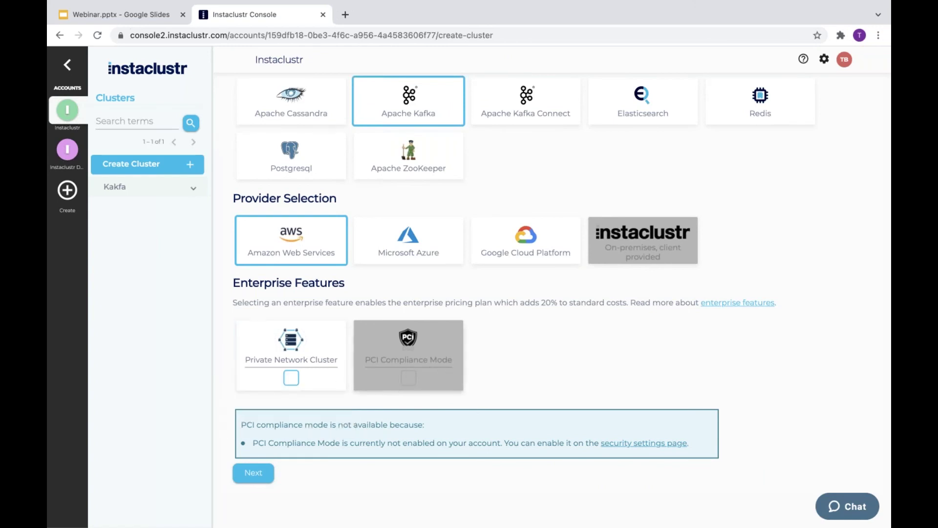
{"action": "left_click", "coordinate": [286, 377]}
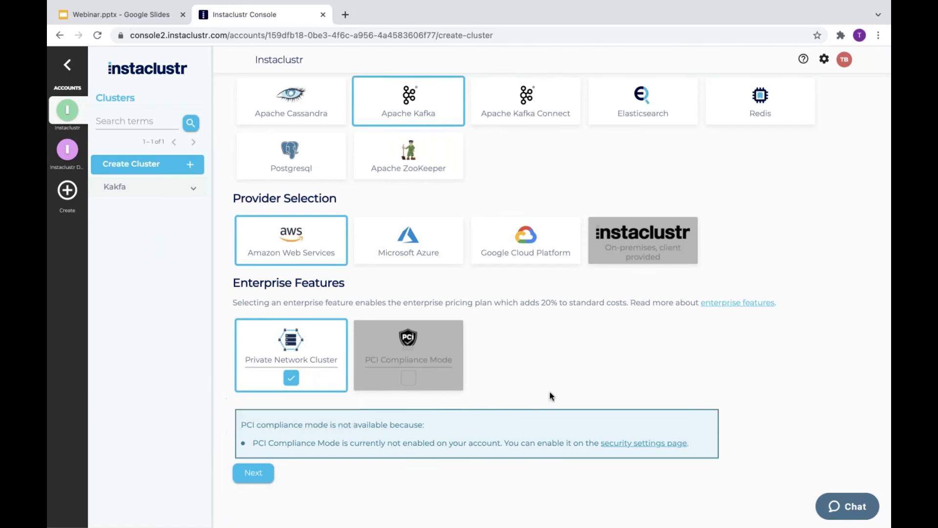
{"action": "scroll", "coordinate": [292, 352], "scroll_direction": "down", "scroll_amount": 1}
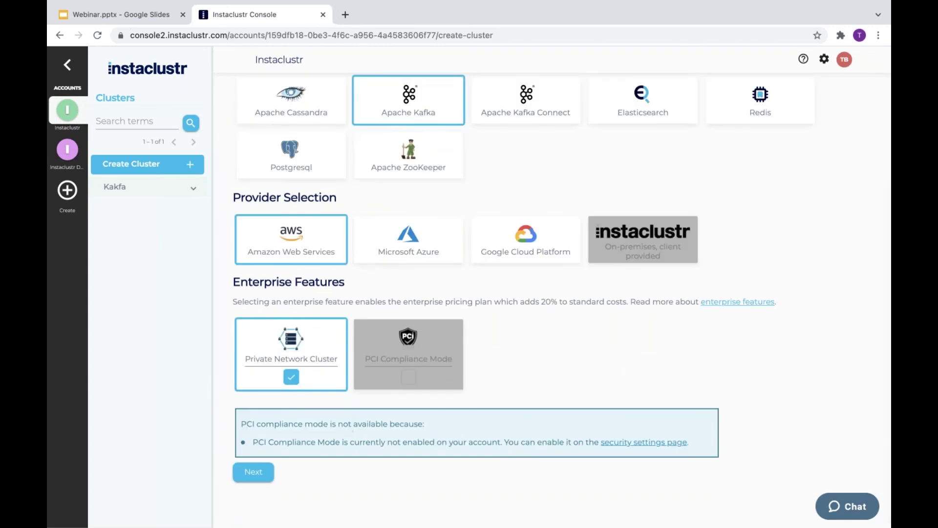
{"action": "left_click", "coordinate": [258, 473]}
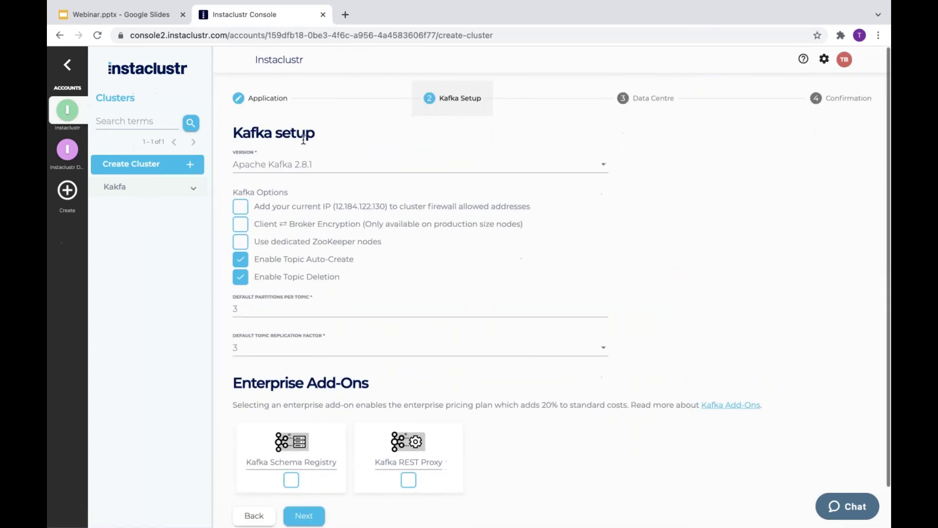
Look through the available Apache Kafka versions without changing the selected one
{"action": "scroll", "coordinate": [314, 213], "scroll_direction": "down", "scroll_amount": 1}
{"action": "left_click", "coordinate": [337, 145]}
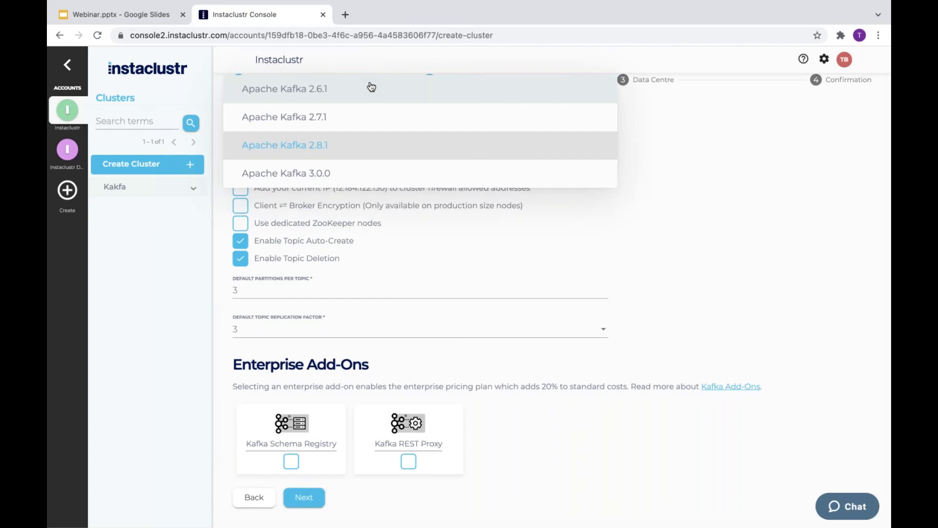
{"action": "left_click", "coordinate": [562, 244]}
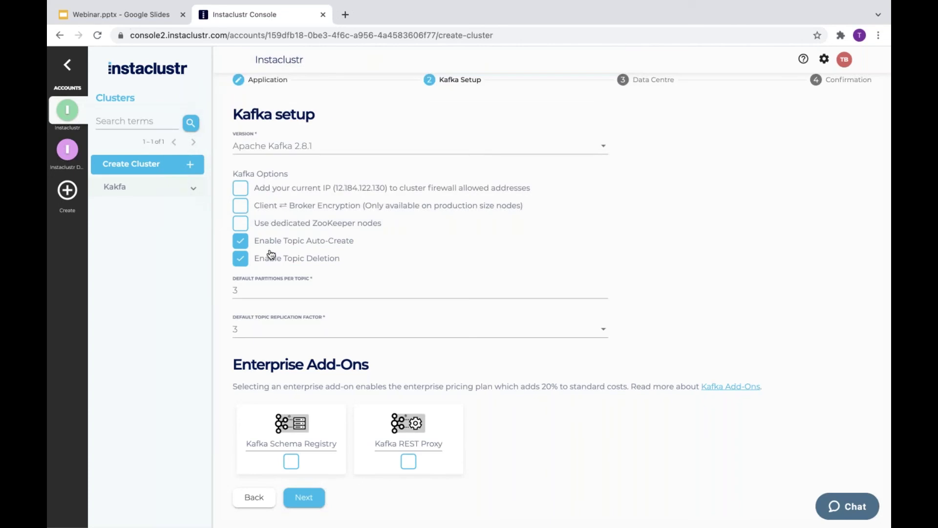
Check the choices for the default topic replication factor and keep it at 3
{"action": "scroll", "coordinate": [271, 254], "scroll_direction": "down", "scroll_amount": 1}
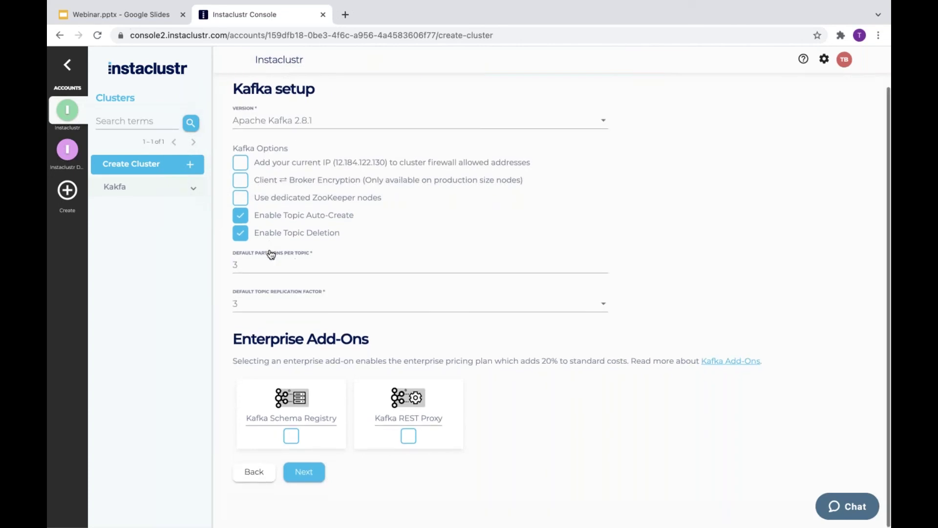
{"action": "left_click", "coordinate": [285, 318]}
{"action": "left_click", "coordinate": [236, 315]}
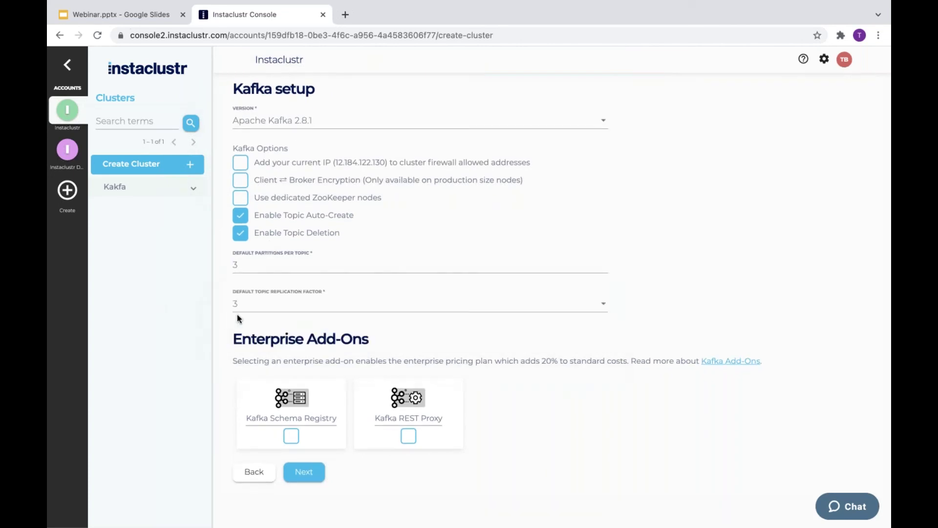
{"action": "left_click", "coordinate": [244, 303]}
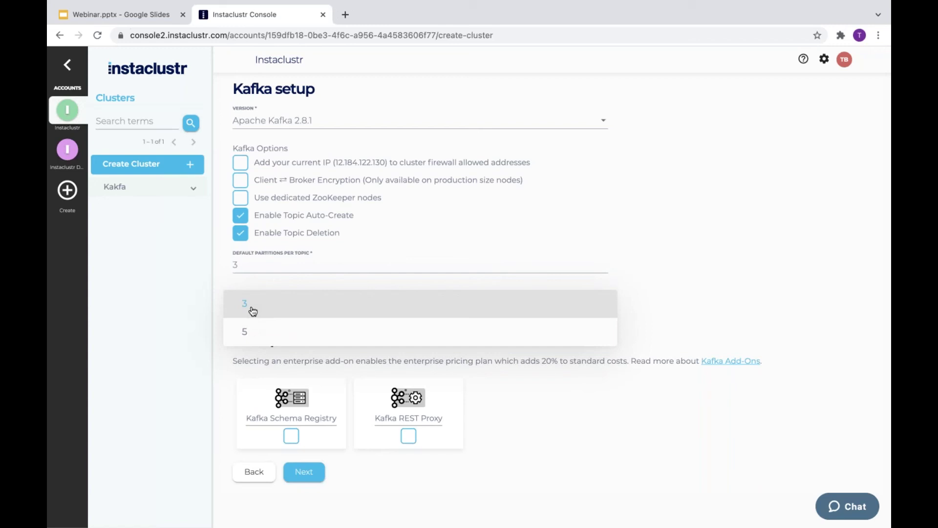
{"action": "left_click", "coordinate": [252, 311]}
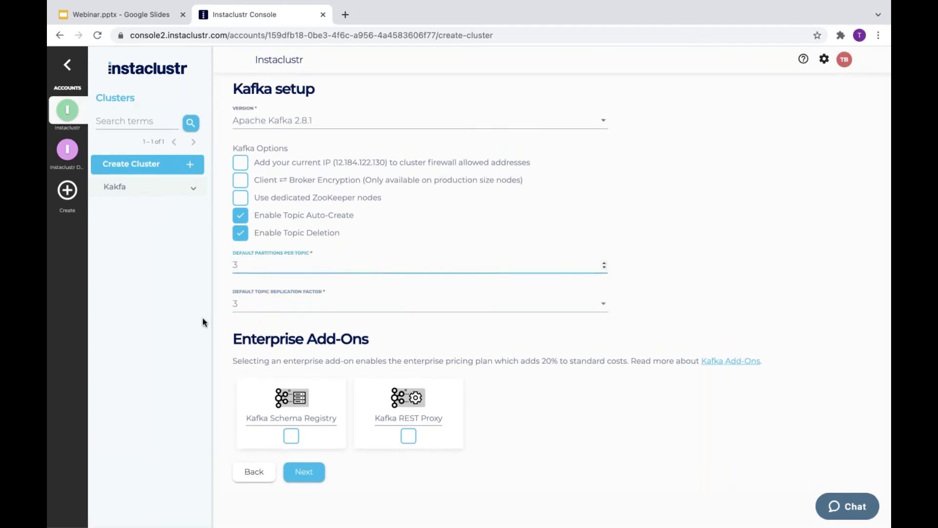
Enable the Kafka Schema Registry and Kafka REST Proxy add-ons and deselect both again
{"action": "left_click", "coordinate": [262, 419]}
{"action": "left_click", "coordinate": [396, 418]}
{"action": "scroll", "coordinate": [299, 330], "scroll_direction": "down", "scroll_amount": 2}
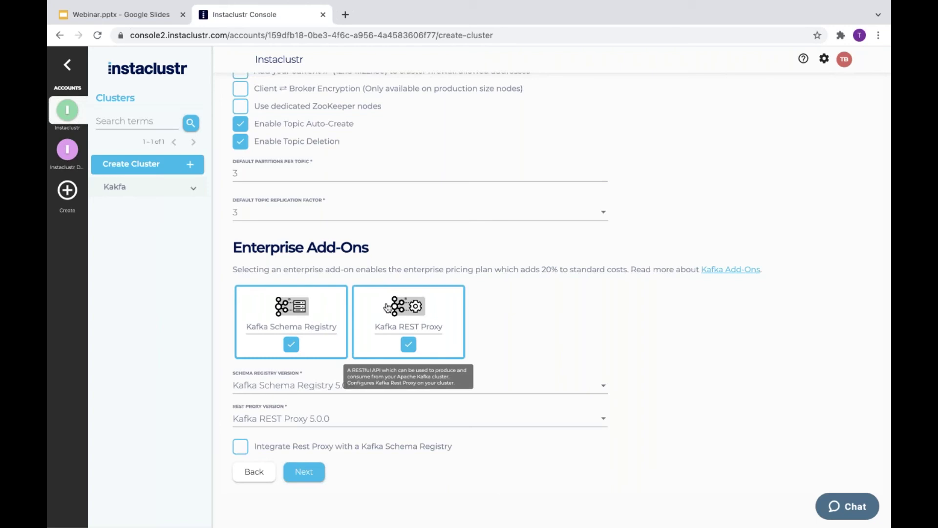
{"action": "left_click", "coordinate": [457, 321]}
{"action": "left_click", "coordinate": [346, 407]}
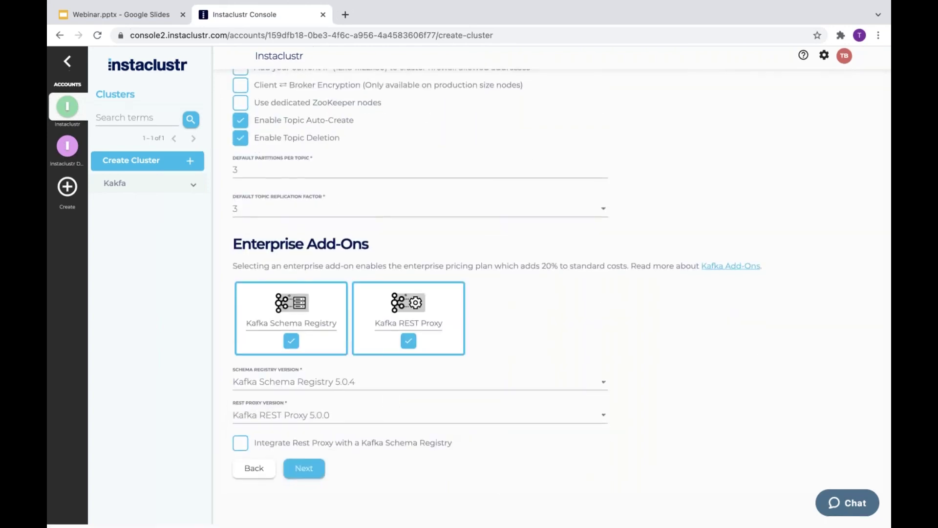
{"action": "left_click", "coordinate": [406, 342]}
{"action": "left_click", "coordinate": [292, 394]}
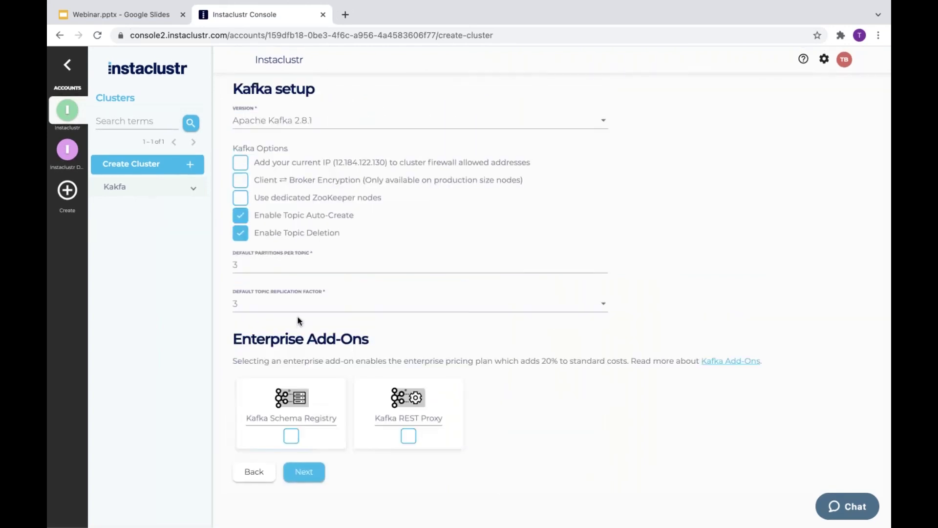
Select the Kafka Schema Registry and Kafka REST Proxy add-ons and continue to the data centre options
{"action": "left_click", "coordinate": [291, 436]}
{"action": "left_click", "coordinate": [408, 394]}
{"action": "left_click", "coordinate": [304, 473]}
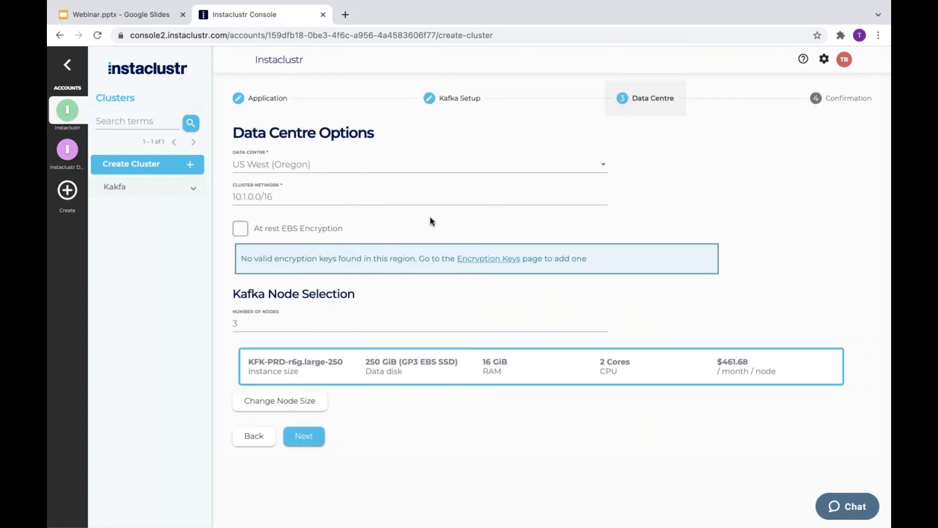
Look through the list of available AWS data centre regions, keeping US West (Oregon)
{"action": "left_click", "coordinate": [401, 165]}
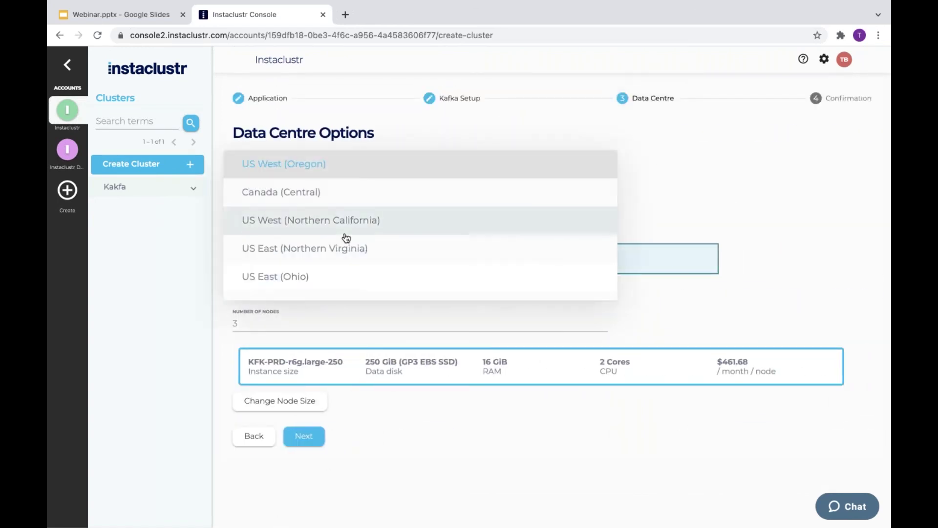
{"action": "scroll", "coordinate": [346, 238], "scroll_direction": "down", "scroll_amount": 10}
{"action": "scroll", "coordinate": [346, 237], "scroll_direction": "up", "scroll_amount": 6}
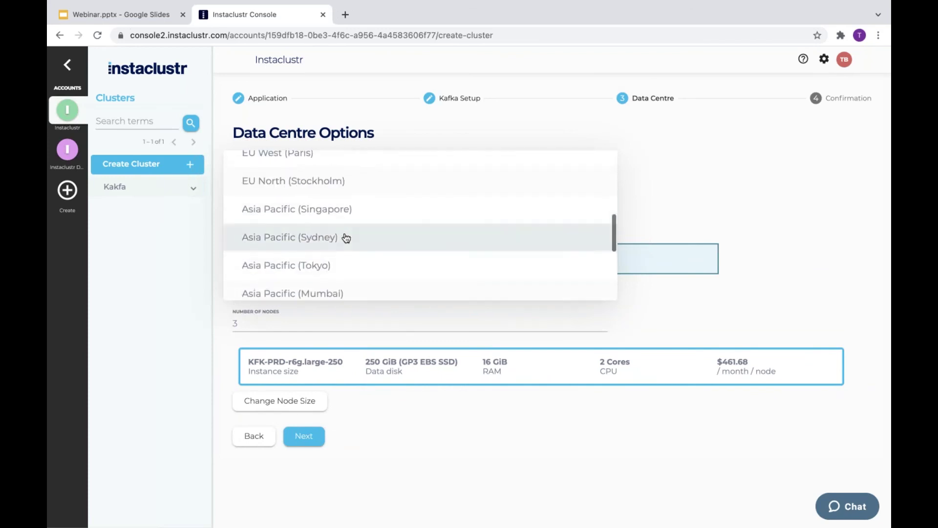
{"action": "scroll", "coordinate": [346, 237], "scroll_direction": "up", "scroll_amount": 5}
{"action": "scroll", "coordinate": [346, 237], "scroll_direction": "down", "scroll_amount": 10}
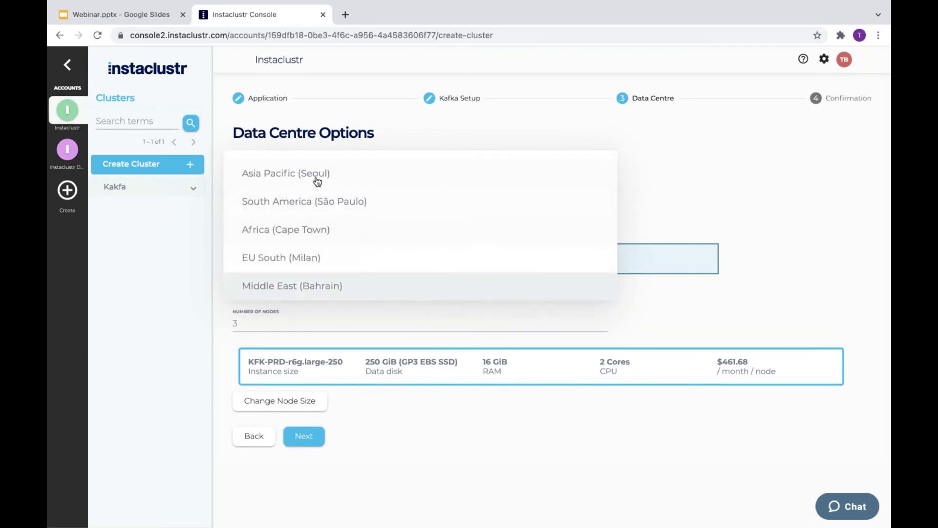
{"action": "left_click", "coordinate": [194, 318]}
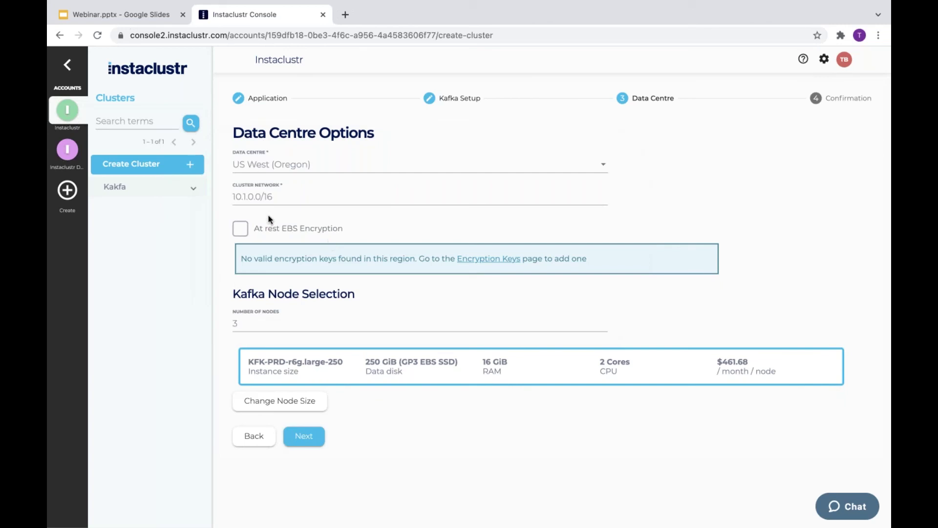
Raise the number of Kafka nodes to 6 and bring it back to 3, twice in a row
{"action": "left_click", "coordinate": [310, 322]}
{"action": "left_click", "coordinate": [605, 322]}
{"action": "left_click", "coordinate": [605, 321]}
{"action": "left_click", "coordinate": [605, 321]}
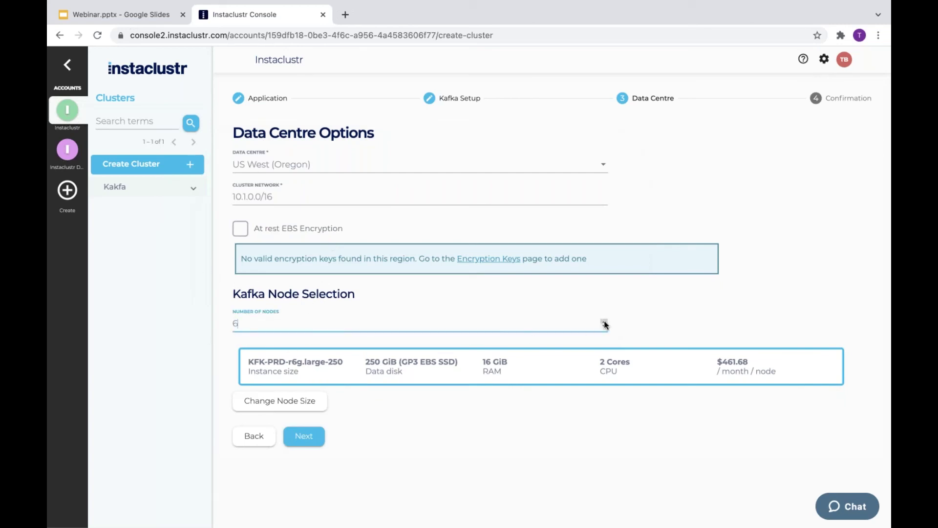
{"action": "key", "text": "ctrl+z"}
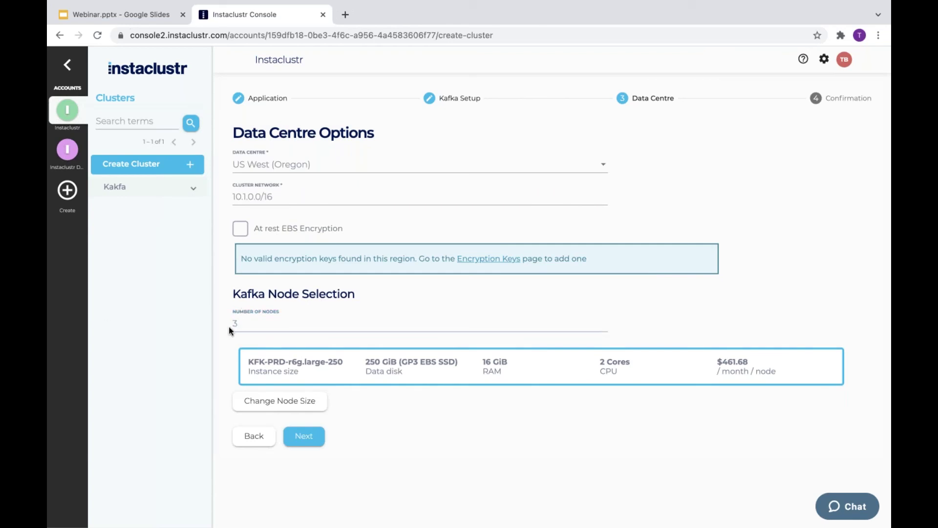
{"action": "triple_click", "coordinate": [605, 323]}
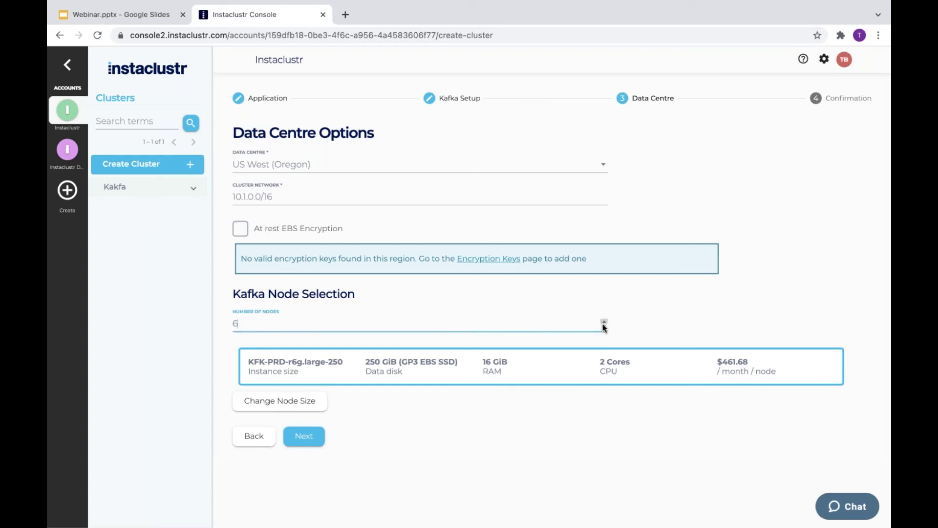
{"action": "triple_click", "coordinate": [604, 326]}
Open the node size choices and compare the listed production instances by disk, RAM, cores and monthly price
{"action": "left_click", "coordinate": [389, 364]}
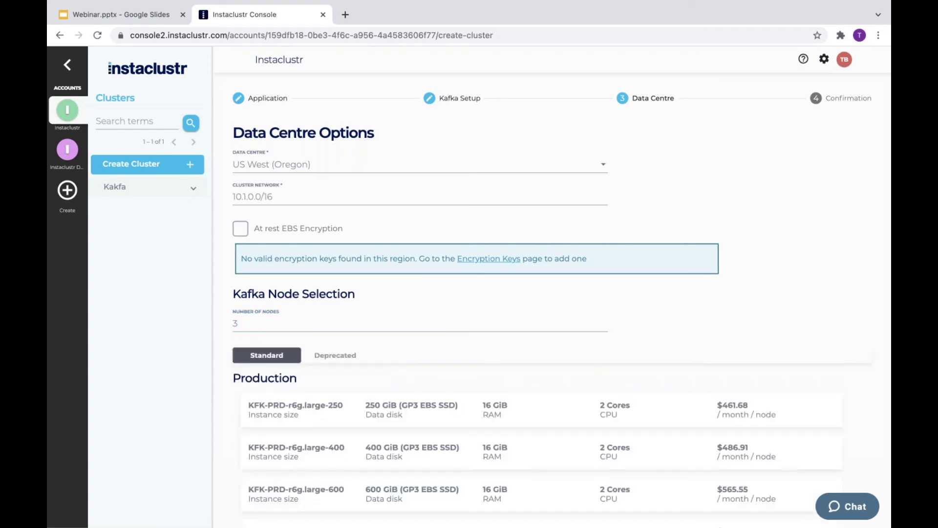
{"action": "scroll", "coordinate": [542, 303], "scroll_direction": "down", "scroll_amount": 10}
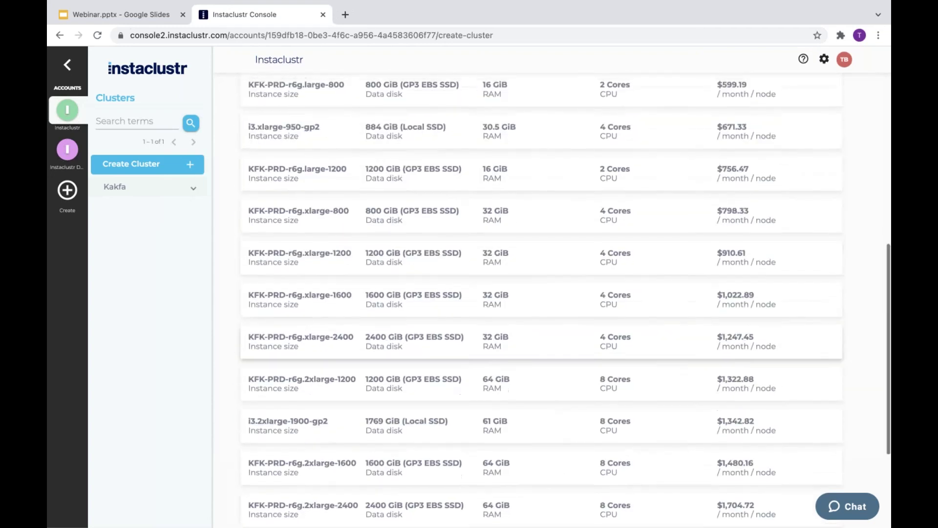
{"action": "scroll", "coordinate": [542, 343], "scroll_direction": "down", "scroll_amount": 2}
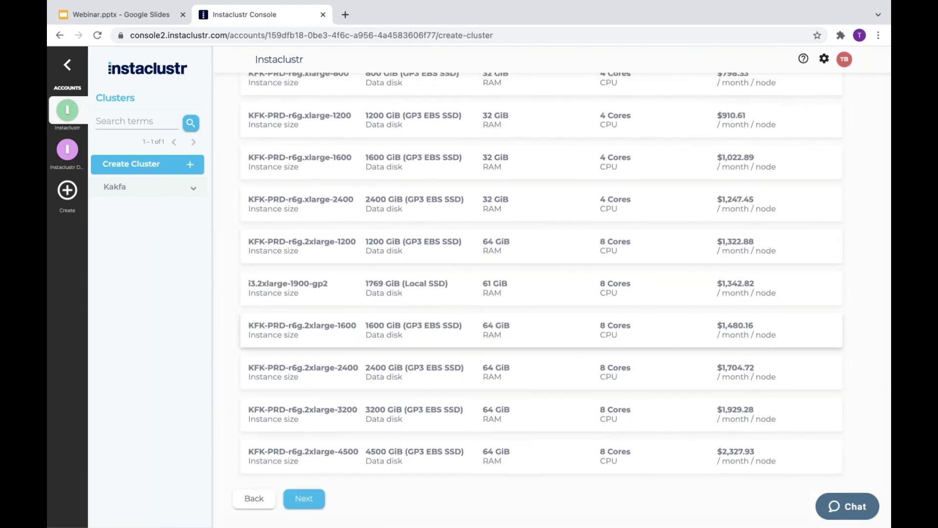
{"action": "scroll", "coordinate": [541, 379], "scroll_direction": "up", "scroll_amount": 3}
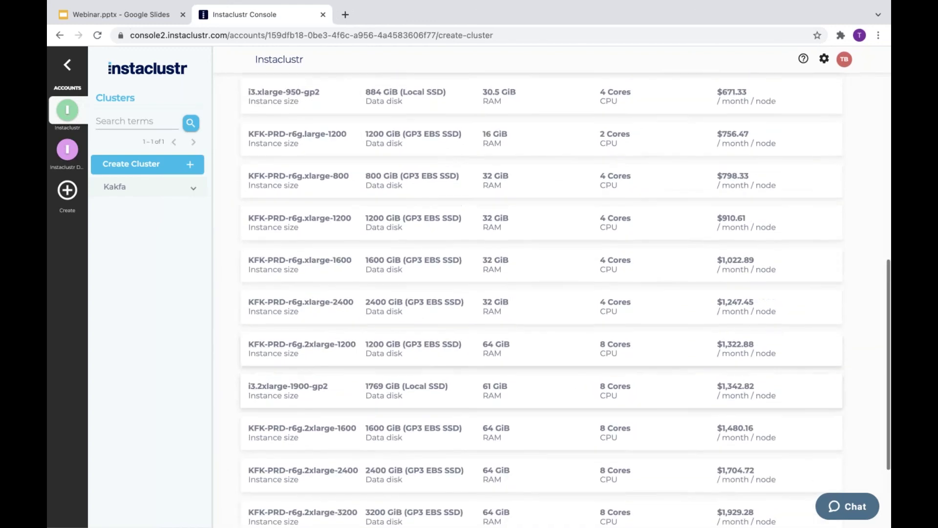
{"action": "scroll", "coordinate": [489, 225], "scroll_direction": "up", "scroll_amount": 3}
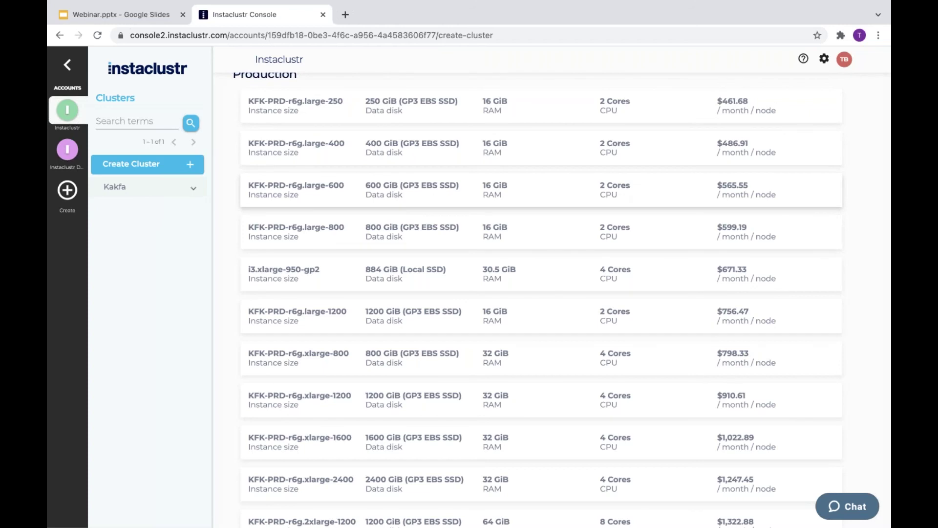
{"action": "scroll", "coordinate": [528, 369], "scroll_direction": "down", "scroll_amount": 3}
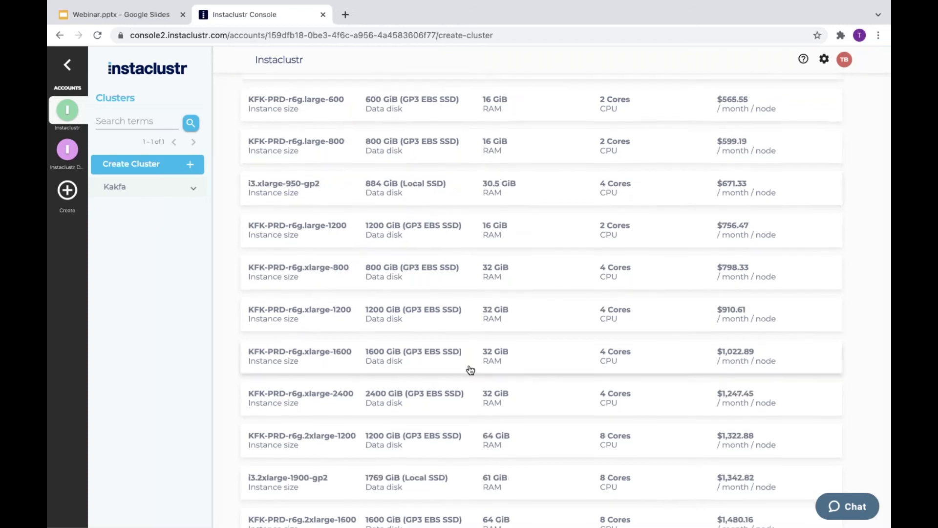
{"action": "scroll", "coordinate": [528, 369], "scroll_direction": "up", "scroll_amount": 5}
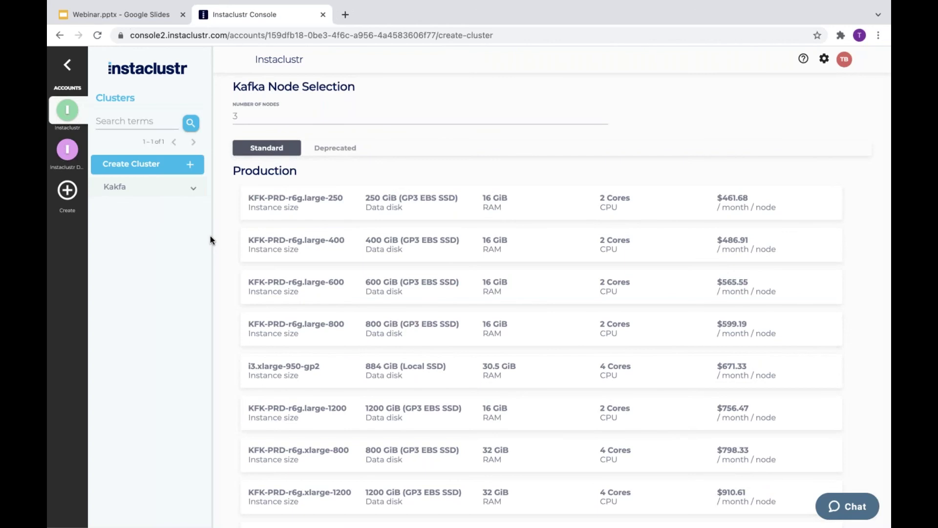
{"action": "scroll", "coordinate": [328, 198], "scroll_direction": "up", "scroll_amount": 4}
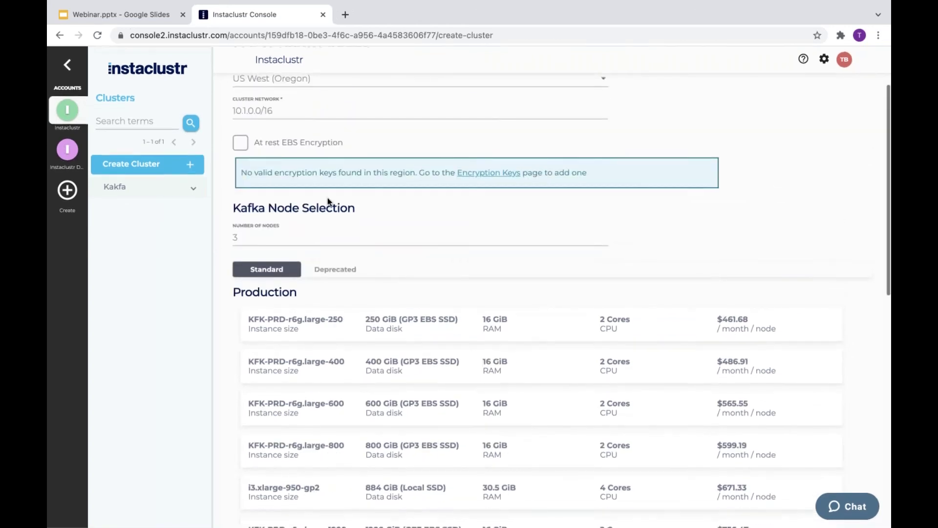
{"action": "scroll", "coordinate": [457, 257], "scroll_direction": "down", "scroll_amount": 3}
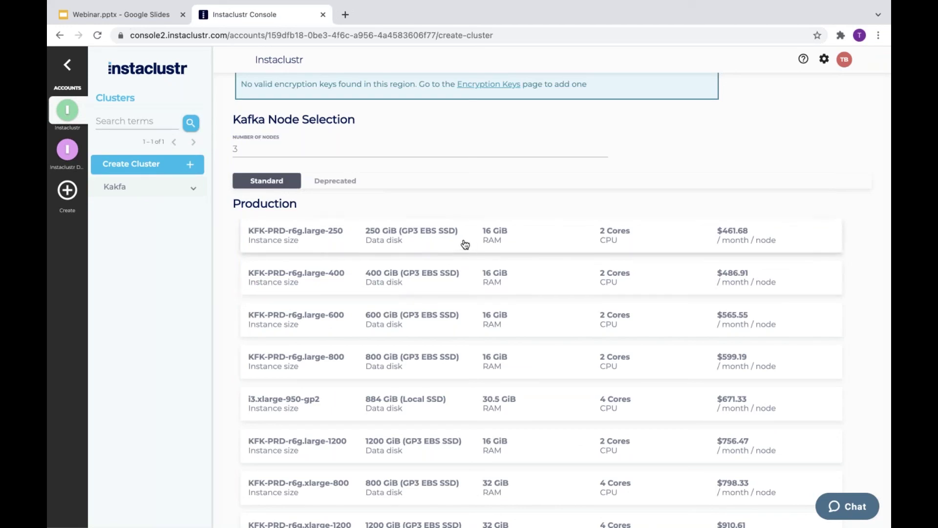
{"action": "scroll", "coordinate": [464, 251], "scroll_direction": "down", "scroll_amount": 5}
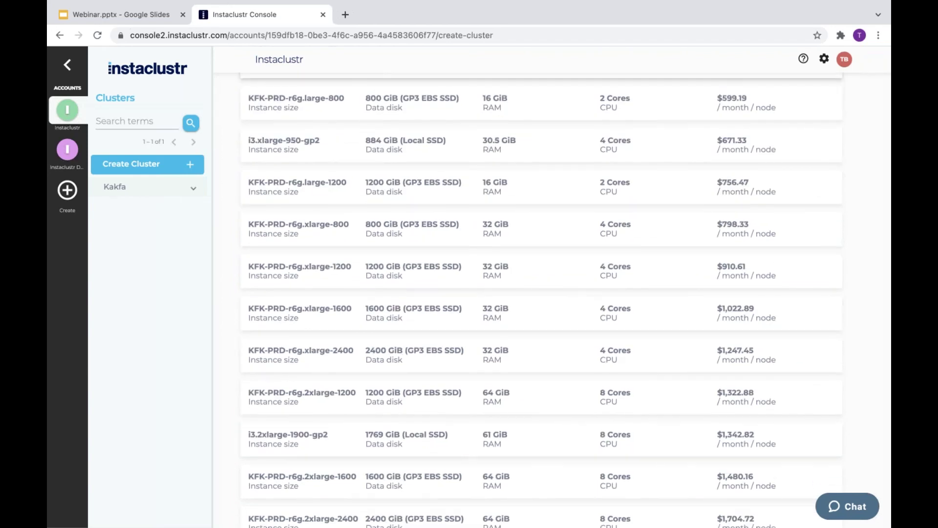
Try the KFK-PRD-r6g.xlarge-1200 node size, switch back to KFK-PRD-r6g.large-250 and continue to the confirmation summary
{"action": "left_click", "coordinate": [388, 274]}
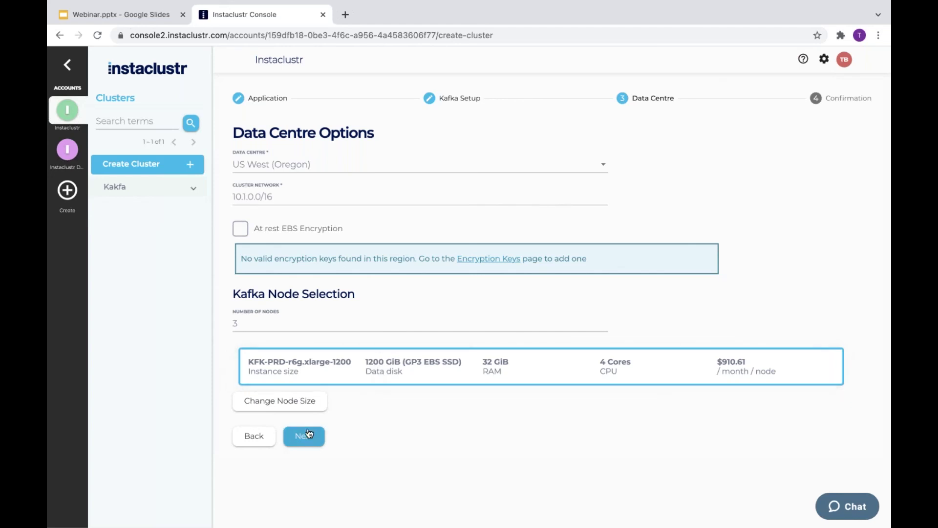
{"action": "left_click", "coordinate": [304, 364]}
{"action": "left_click", "coordinate": [341, 413]}
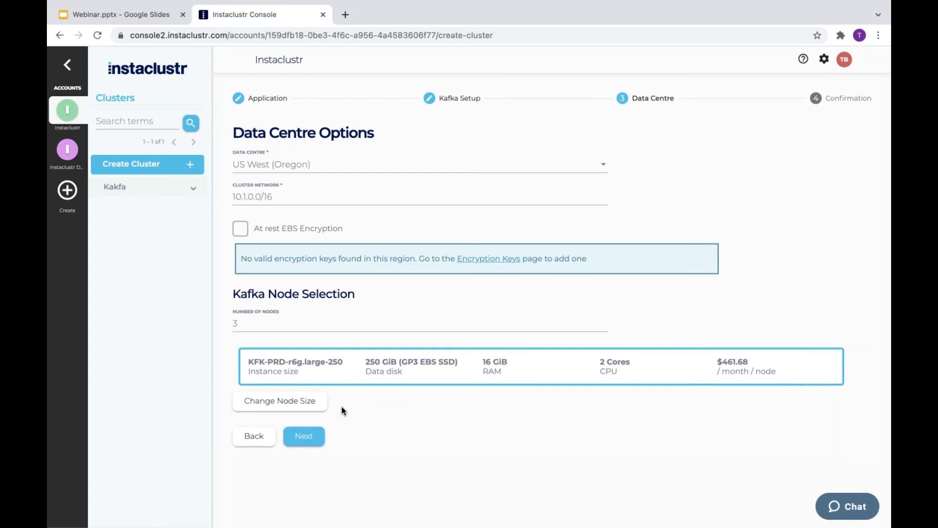
{"action": "left_click", "coordinate": [304, 433]}
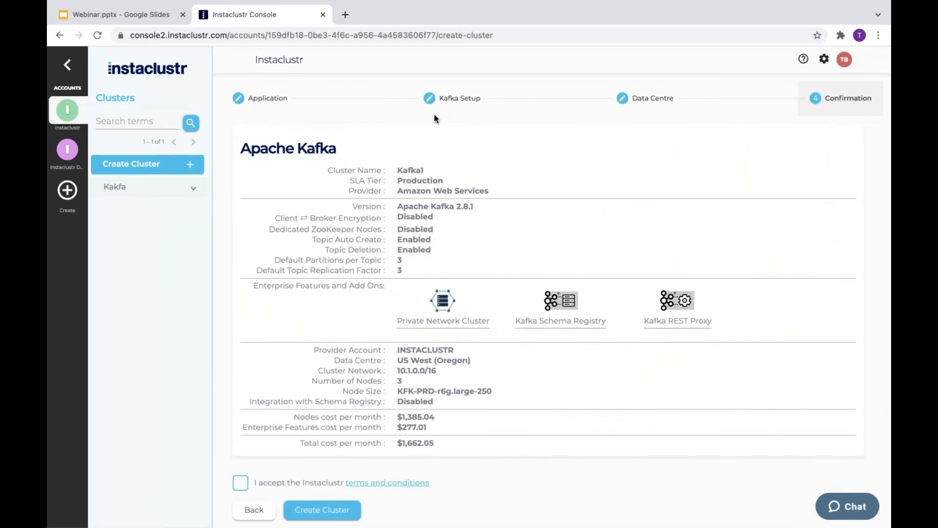
Accept the Instaclustr terms and conditions below the cluster summary and withdraw the acceptance again
{"action": "scroll", "coordinate": [497, 409], "scroll_direction": "down", "scroll_amount": 1}
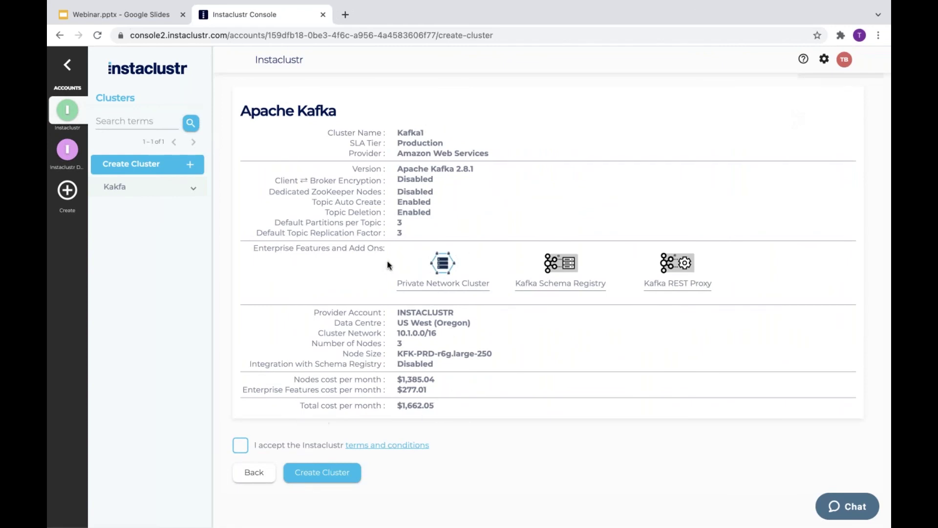
{"action": "left_click", "coordinate": [285, 443]}
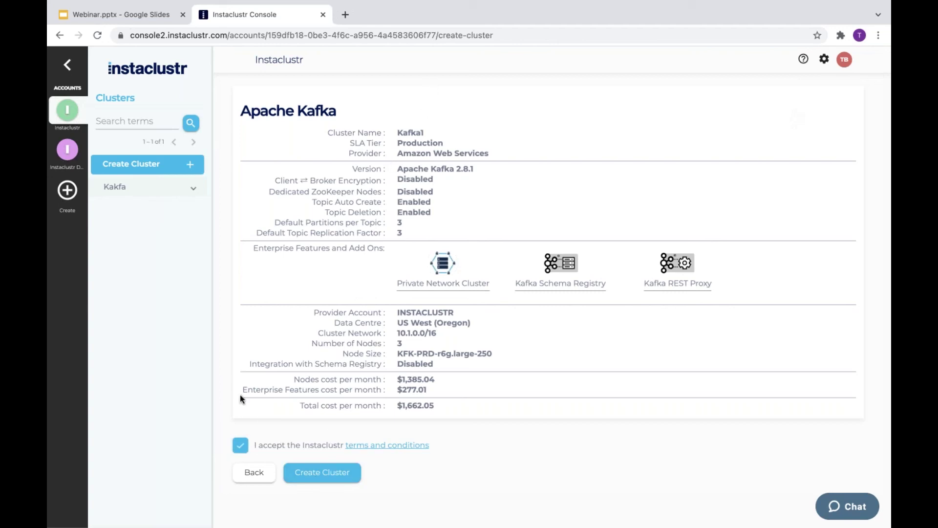
{"action": "left_click", "coordinate": [245, 447]}
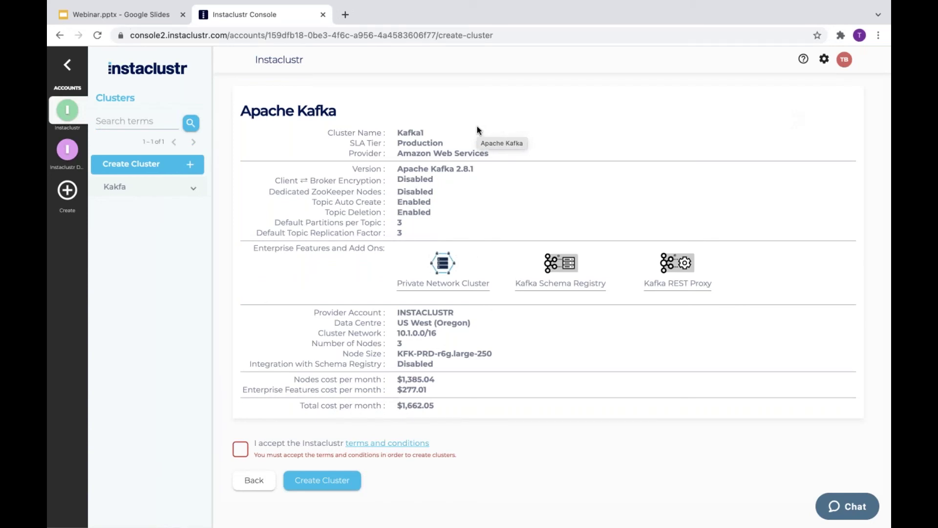
Open the monitoring of the existing Kakfa cluster and examine its summary graphs for CPU, disk and broker topic bytes
{"action": "left_click", "coordinate": [198, 187]}
{"action": "left_click", "coordinate": [155, 205]}
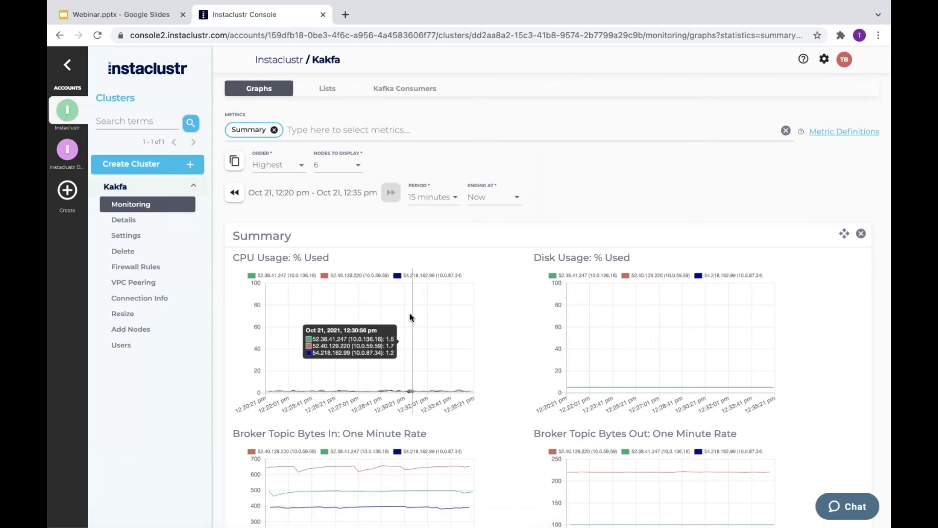
{"action": "scroll", "coordinate": [226, 325], "scroll_direction": "down", "scroll_amount": 1}
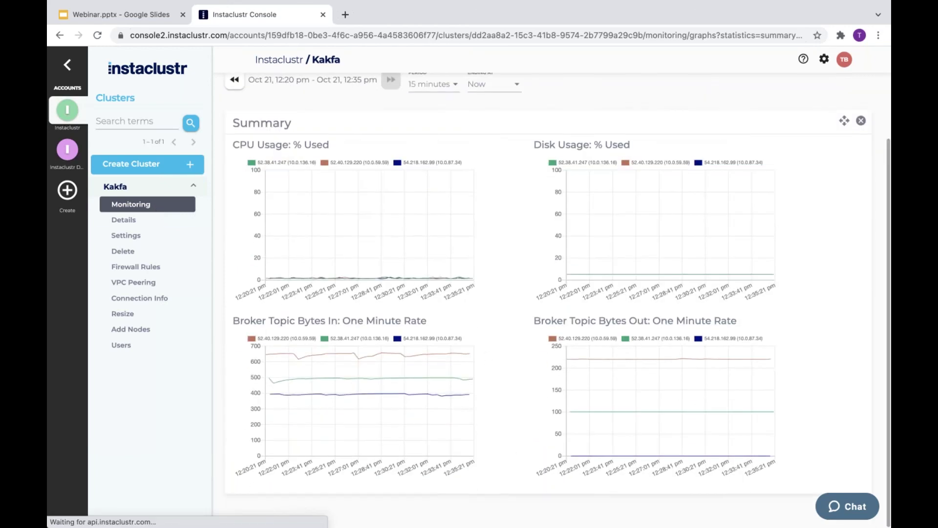
{"action": "scroll", "coordinate": [558, 299], "scroll_direction": "down", "scroll_amount": 2}
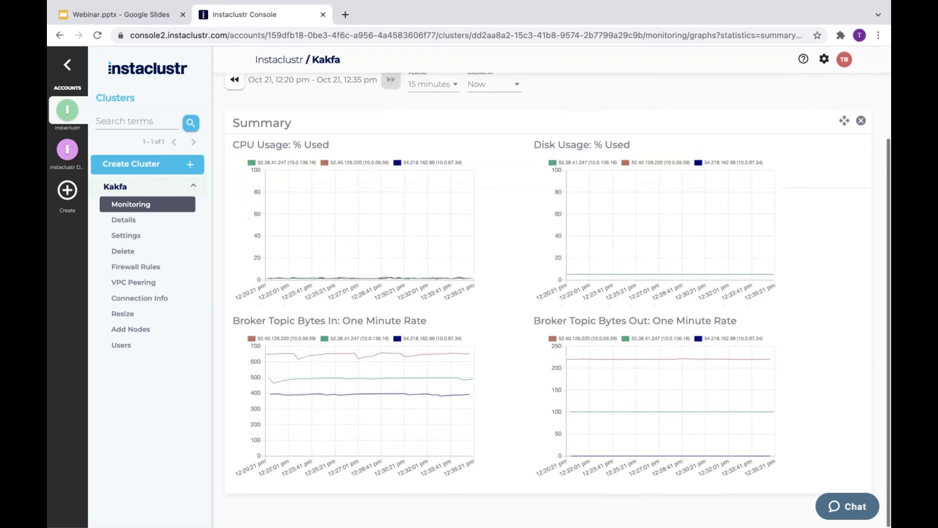
{"action": "scroll", "coordinate": [371, 274], "scroll_direction": "up", "scroll_amount": 1}
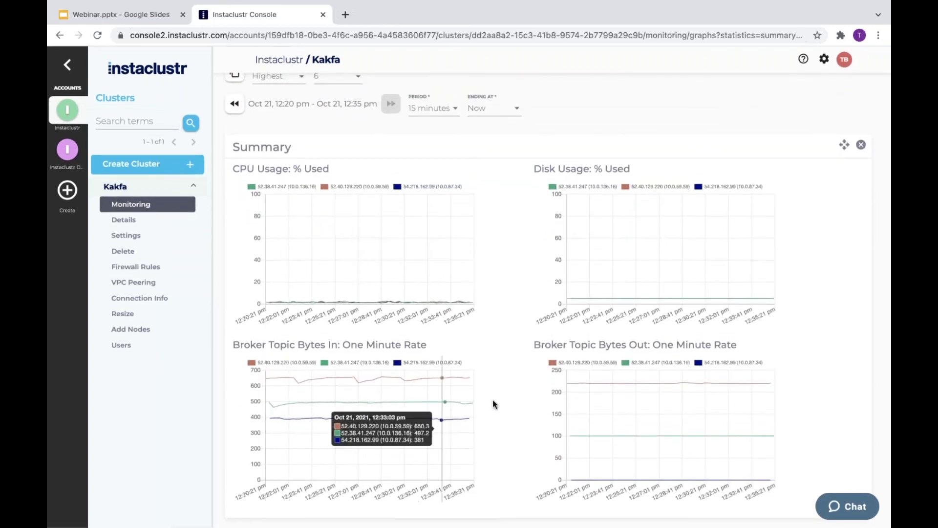
{"action": "scroll", "coordinate": [487, 307], "scroll_direction": "up", "scroll_amount": 2}
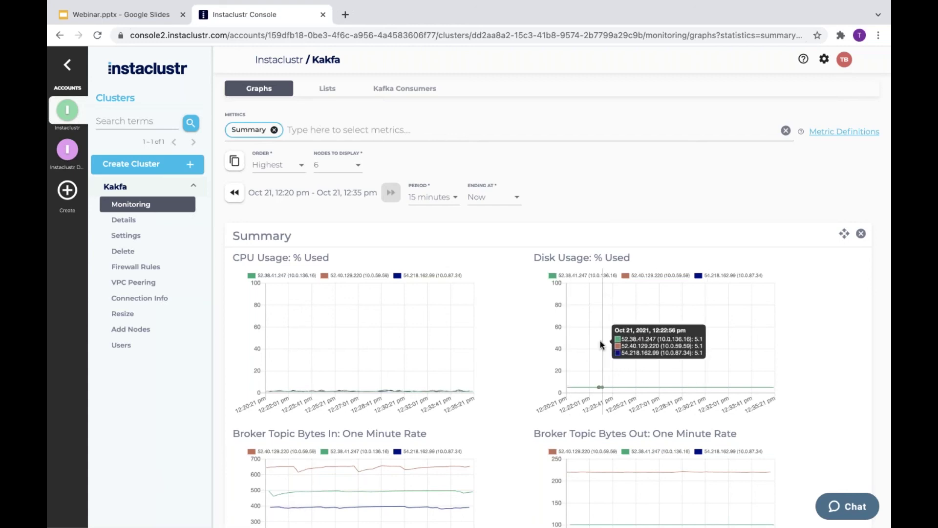
{"action": "scroll", "coordinate": [782, 338], "scroll_direction": "down", "scroll_amount": 2}
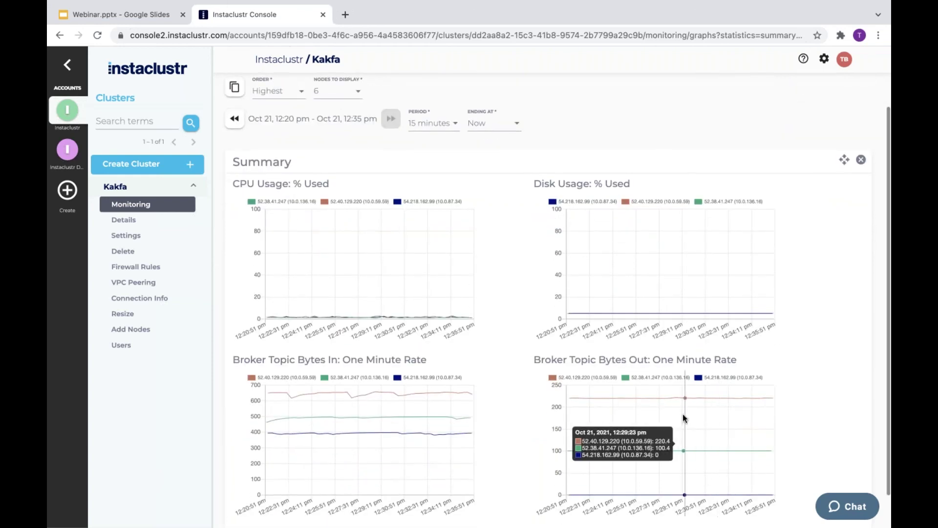
{"action": "scroll", "coordinate": [422, 221], "scroll_direction": "up", "scroll_amount": 2}
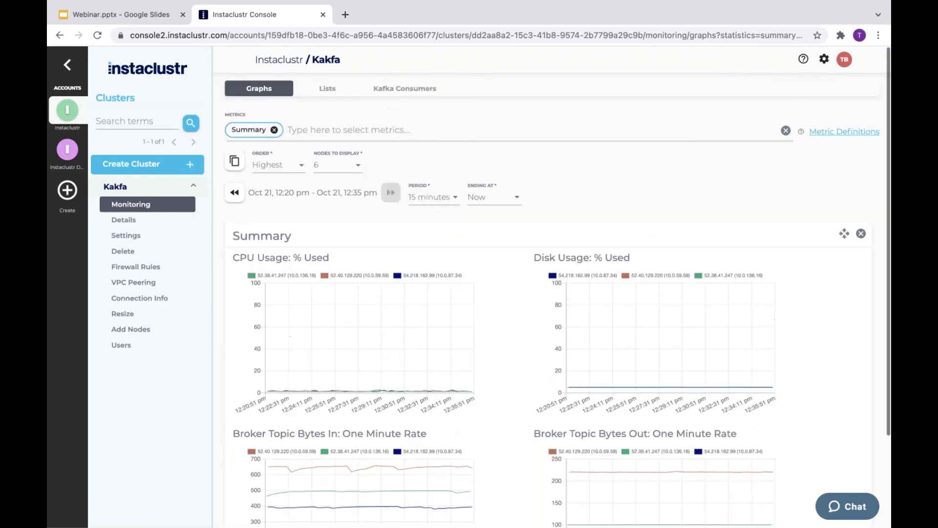
Look through the metrics that can be added to the monitoring graphs and close the list without choosing one
{"action": "left_click", "coordinate": [386, 128]}
{"action": "scroll", "coordinate": [386, 196], "scroll_direction": "down", "scroll_amount": 5}
{"action": "scroll", "coordinate": [461, 202], "scroll_direction": "down", "scroll_amount": 3}
{"action": "scroll", "coordinate": [461, 201], "scroll_direction": "down", "scroll_amount": 3}
{"action": "scroll", "coordinate": [461, 202], "scroll_direction": "up", "scroll_amount": 4}
{"action": "scroll", "coordinate": [519, 226], "scroll_direction": "up", "scroll_amount": 6}
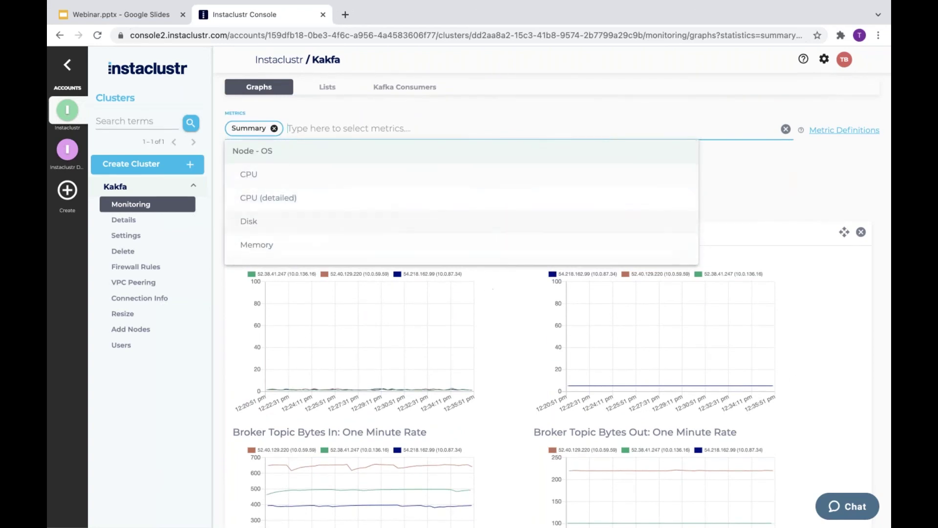
{"action": "left_click", "coordinate": [726, 159]}
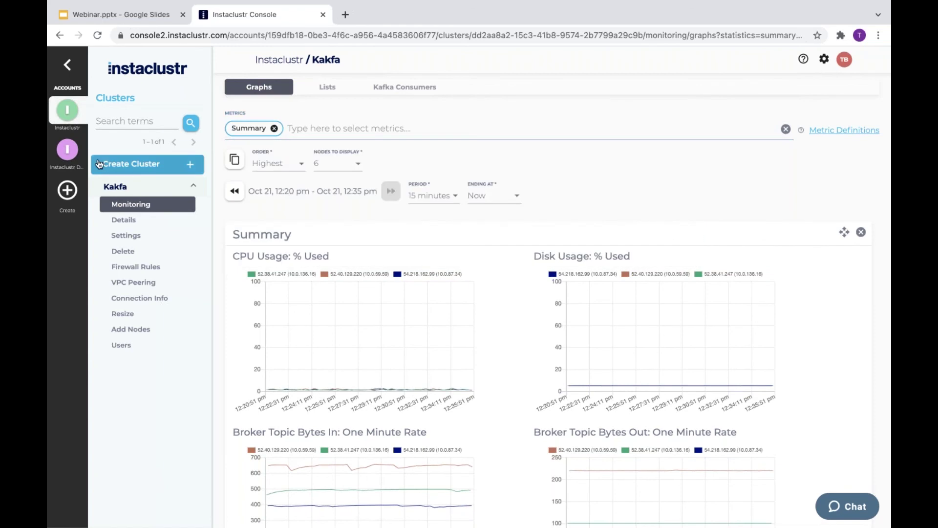
Open the Kakfa cluster's details and examine its data centre settings and node table
{"action": "left_click", "coordinate": [171, 225]}
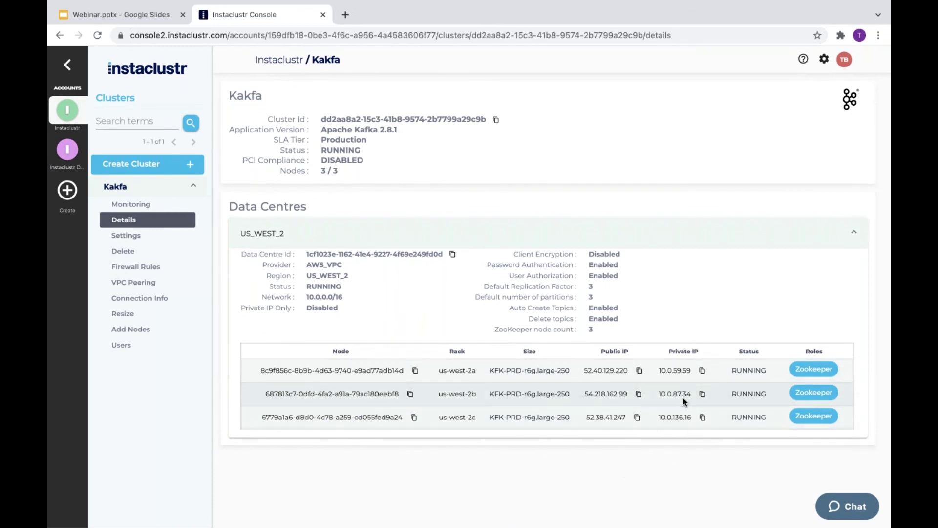
{"action": "left_click_drag", "start_coordinate": [240, 254], "coordinate": [295, 287]}
{"action": "left_click", "coordinate": [295, 287]}
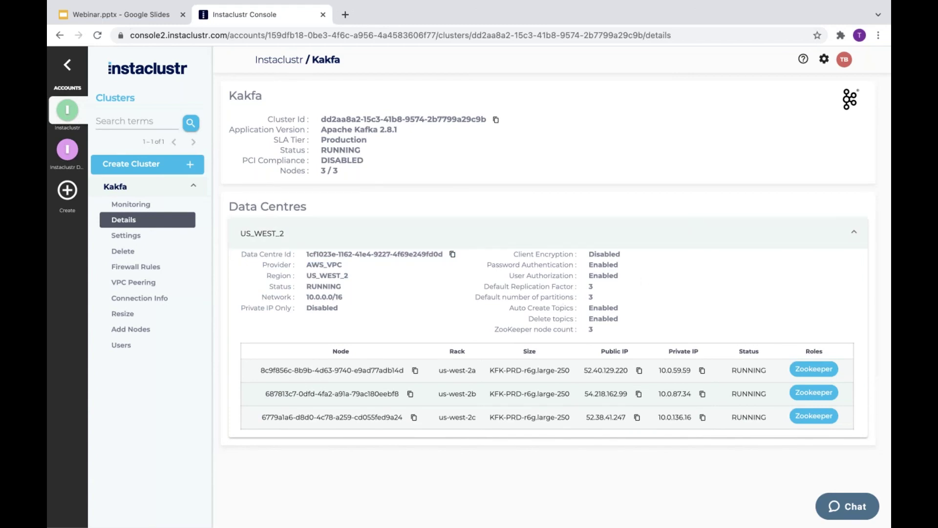
Open the Kakfa cluster's settings and toggle Enable Two-Factor Delete on and off several times, ending with it enabled
{"action": "left_click", "coordinate": [125, 235]}
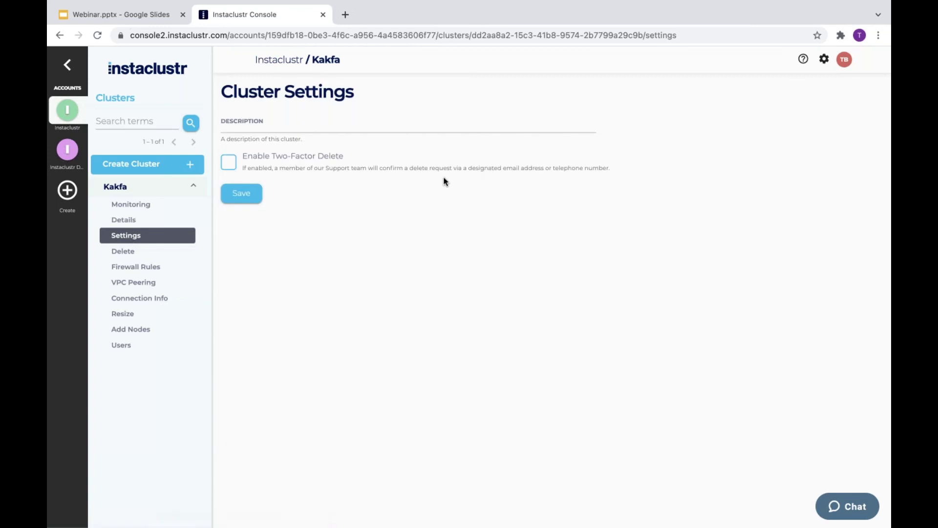
{"action": "left_click", "coordinate": [245, 168]}
{"action": "double_click", "coordinate": [245, 167]}
{"action": "left_click", "coordinate": [245, 168]}
{"action": "left_click", "coordinate": [245, 168]}
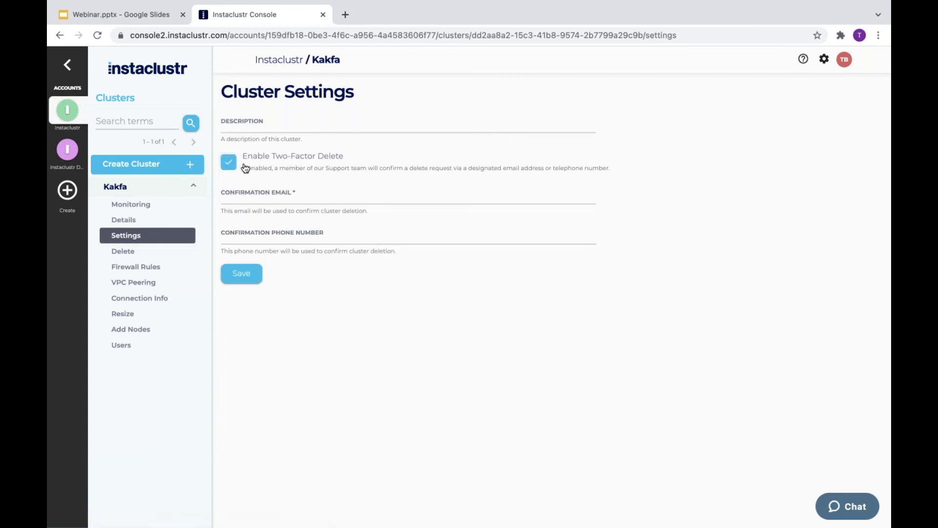
{"action": "left_click", "coordinate": [229, 163]}
{"action": "left_click", "coordinate": [229, 163]}
{"action": "left_click", "coordinate": [228, 161]}
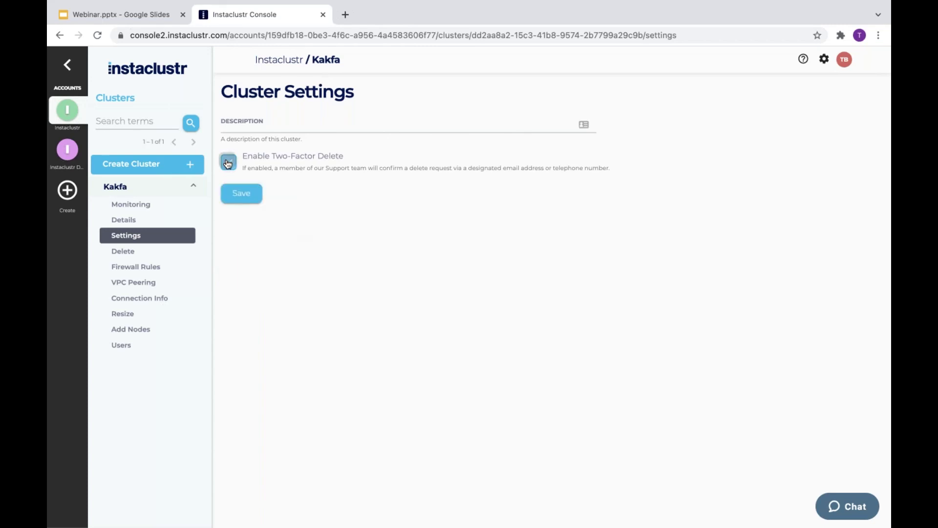
{"action": "left_click", "coordinate": [228, 162]}
{"action": "left_click", "coordinate": [228, 162]}
{"action": "left_click", "coordinate": [228, 162]}
Visit the confirmation email and phone number fields without filling them in, and disable Two-Factor Delete again
{"action": "left_click", "coordinate": [275, 194]}
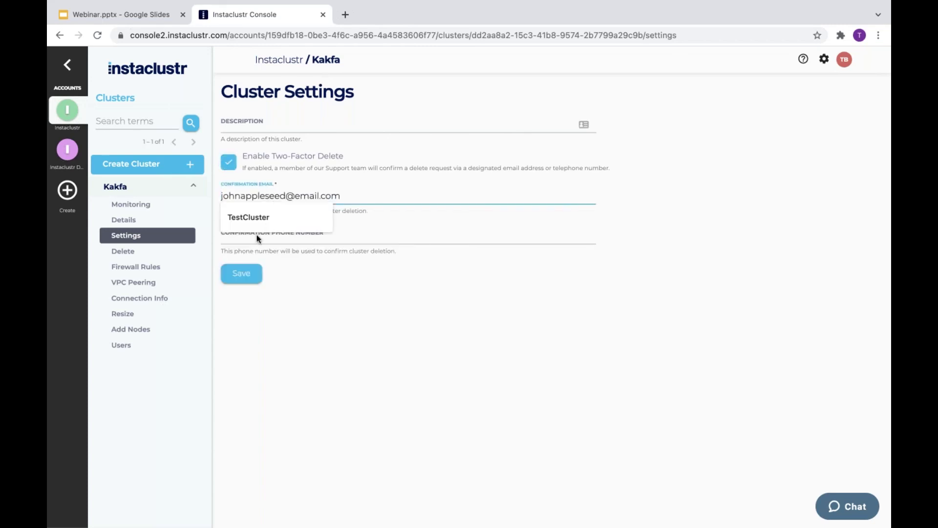
{"action": "left_click", "coordinate": [256, 236]}
{"action": "left_click", "coordinate": [304, 195]}
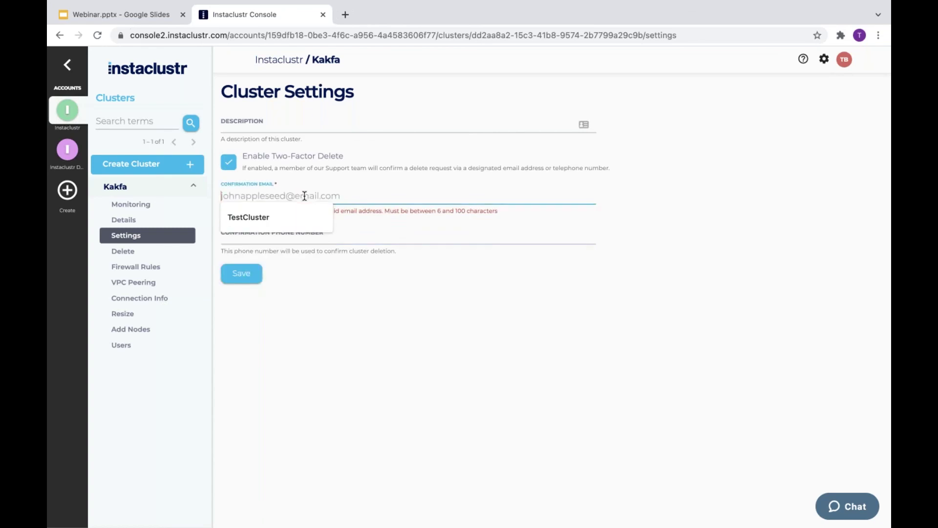
{"action": "left_click", "coordinate": [326, 171]}
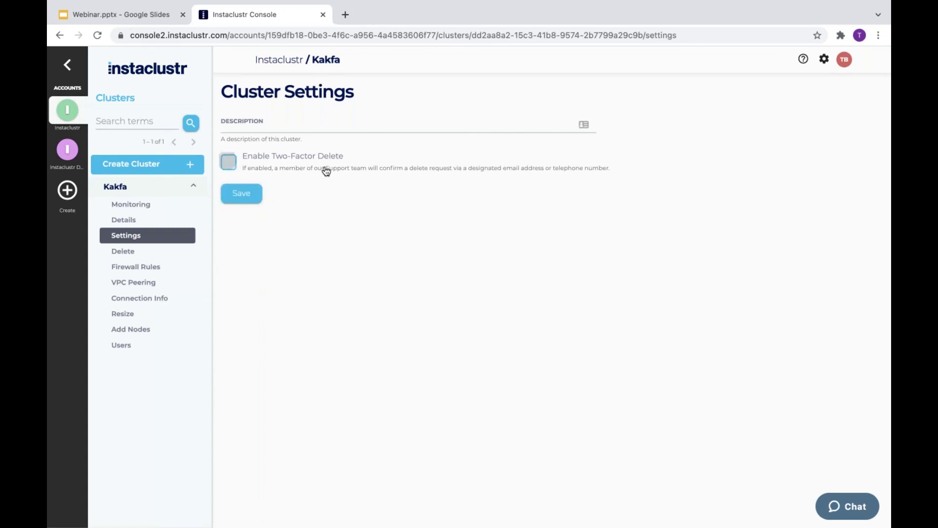
Open the Kakfa cluster's deletion page and go to the field for confirming the cluster name
{"action": "left_click", "coordinate": [136, 260]}
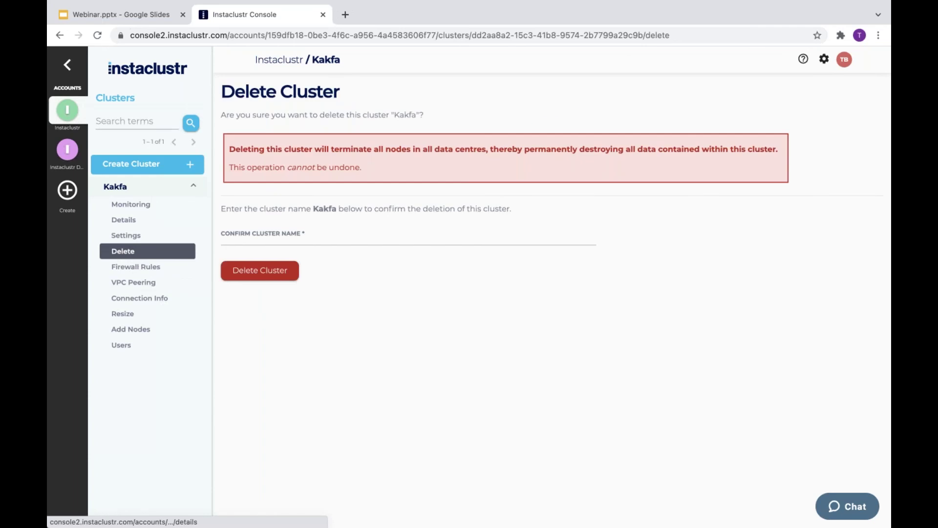
{"action": "left_click", "coordinate": [353, 240]}
{"action": "type", "text": "Kafka"}
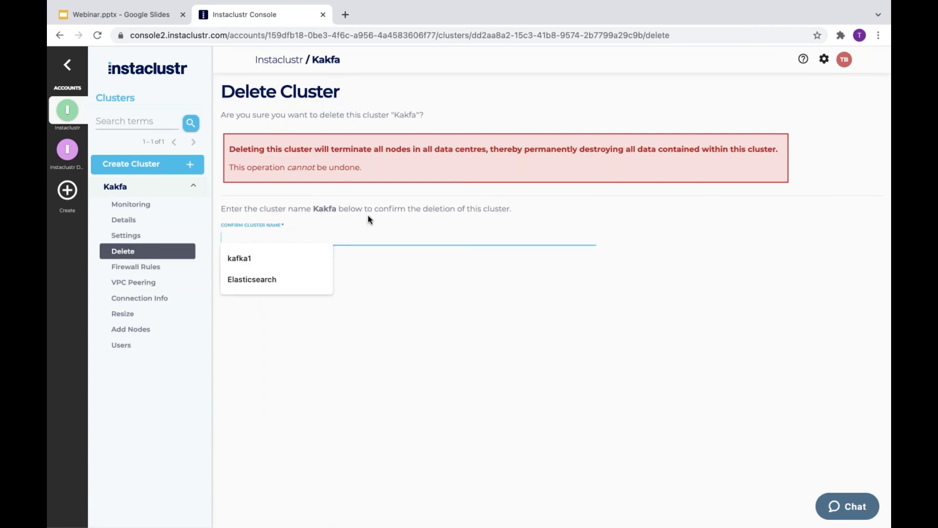
{"action": "left_click", "coordinate": [415, 272]}
{"action": "left_click", "coordinate": [395, 233]}
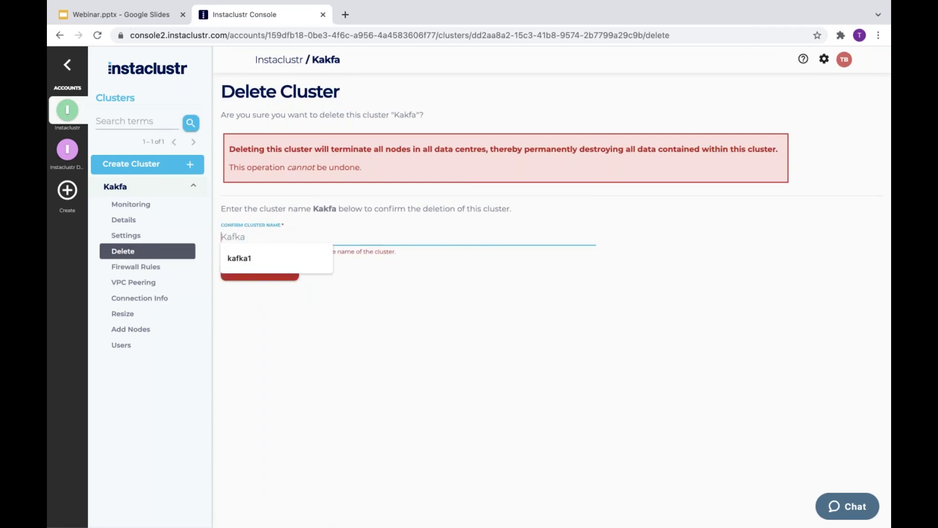
{"action": "key", "text": "BackSpace"}
{"action": "key", "text": "BackSpace"}
{"action": "key", "text": "BackSpace"}
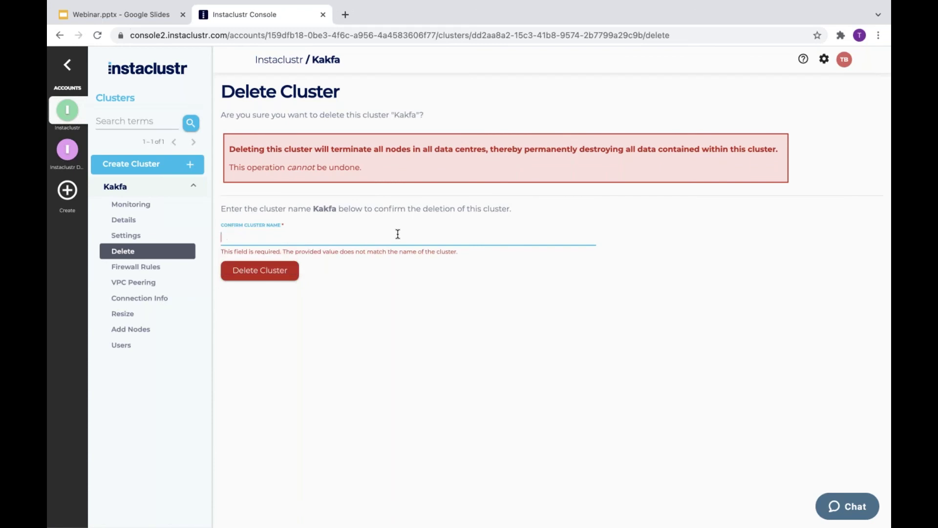
Reopen the cluster's settings and enable Two-Factor Delete, visiting the confirmation phone number and email fields without filling them in
{"action": "left_click", "coordinate": [126, 236]}
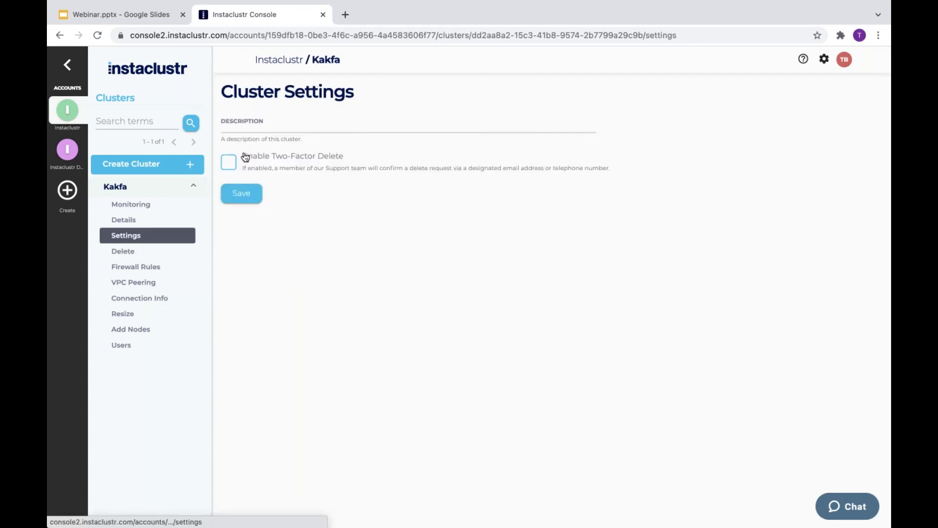
{"action": "left_click", "coordinate": [272, 169]}
{"action": "left_click", "coordinate": [322, 237]}
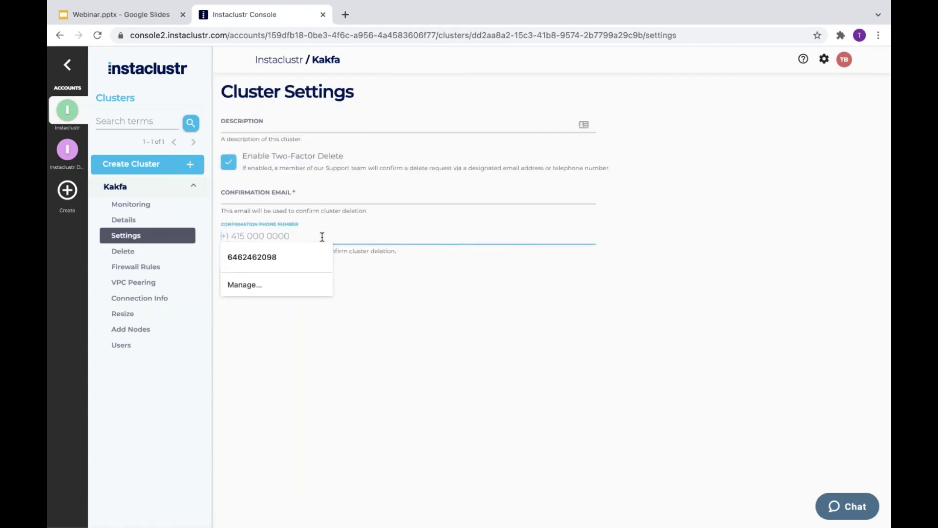
{"action": "left_click", "coordinate": [228, 162]}
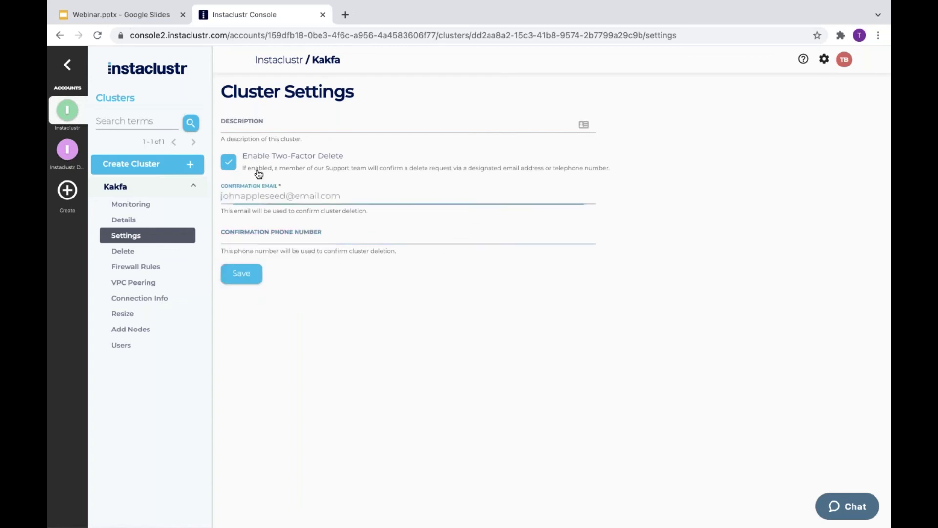
View the Kakfa cluster's deletion, firewall rules and VPC peering pages
{"action": "left_click", "coordinate": [133, 252]}
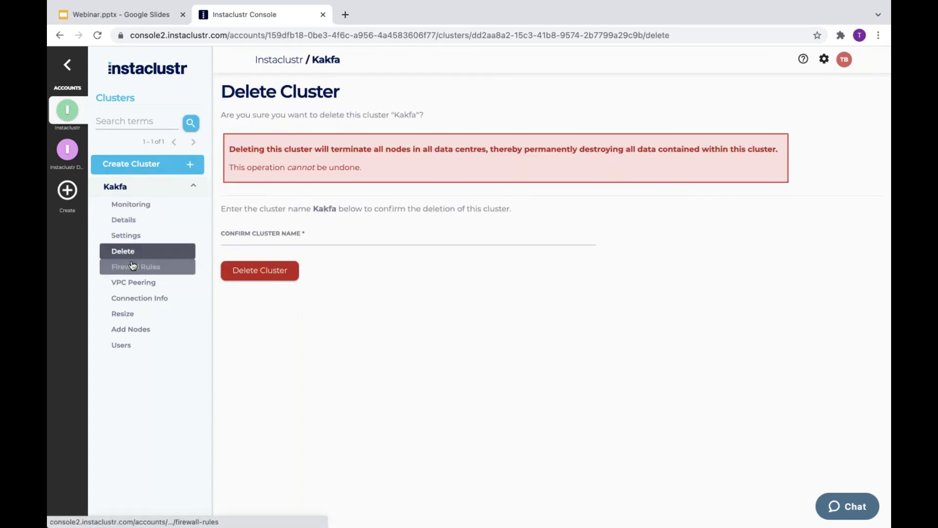
{"action": "left_click", "coordinate": [163, 269]}
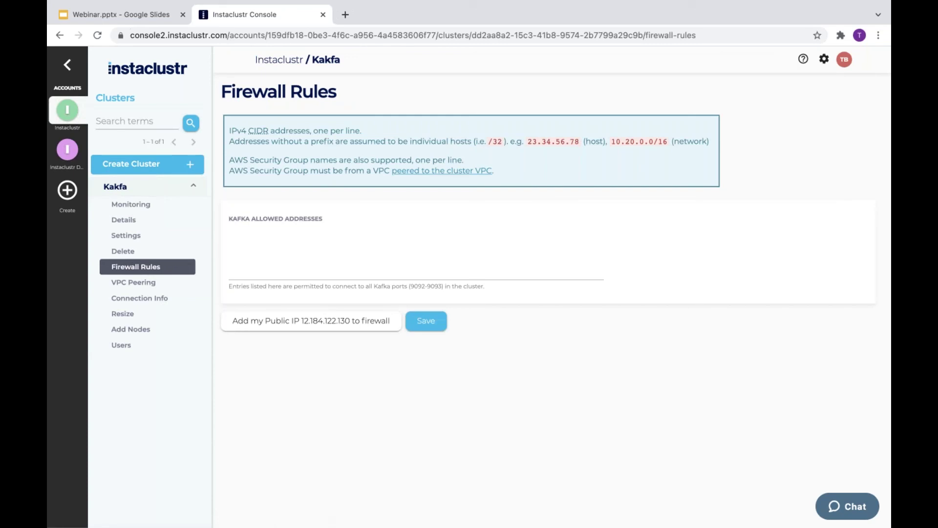
{"action": "left_click", "coordinate": [134, 282]}
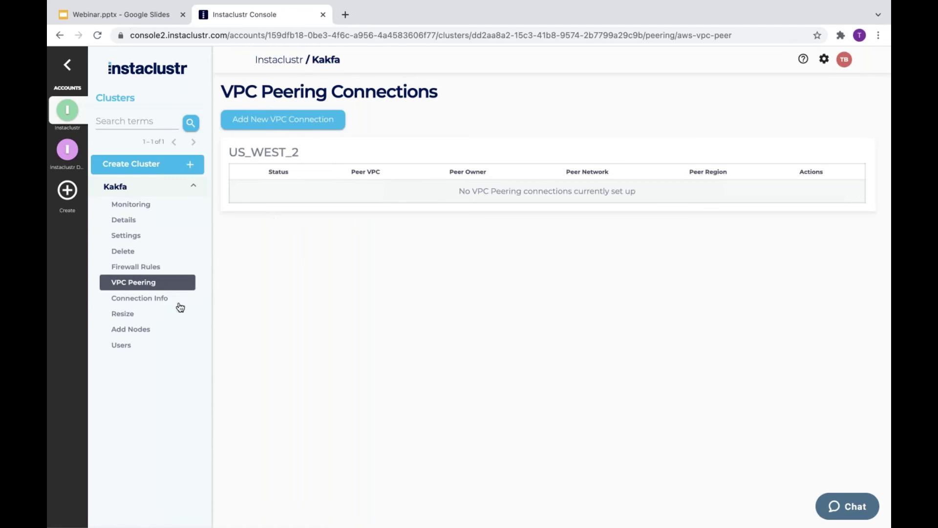
Open the cluster's connection info and examine the node addresses and default credentials sections
{"action": "left_click", "coordinate": [161, 298]}
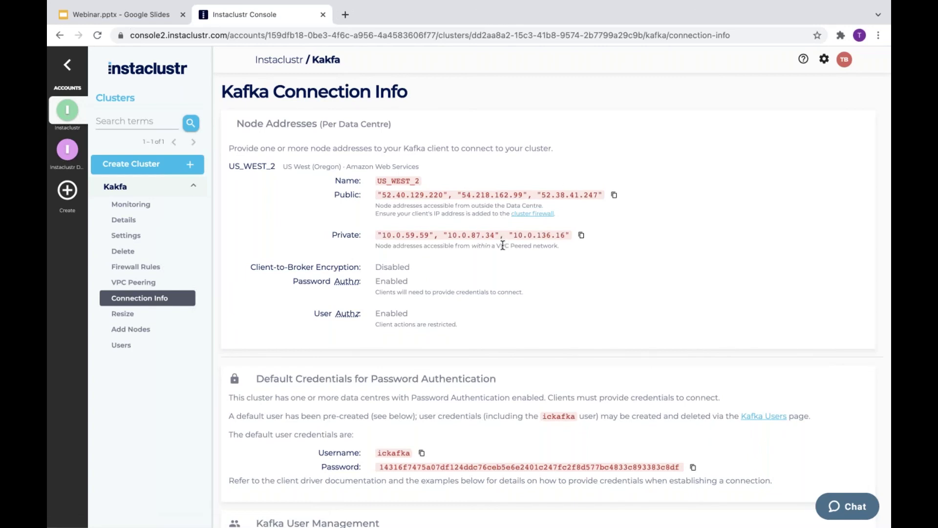
{"action": "scroll", "coordinate": [503, 246], "scroll_direction": "down", "scroll_amount": 8}
{"action": "scroll", "coordinate": [425, 191], "scroll_direction": "up", "scroll_amount": 10}
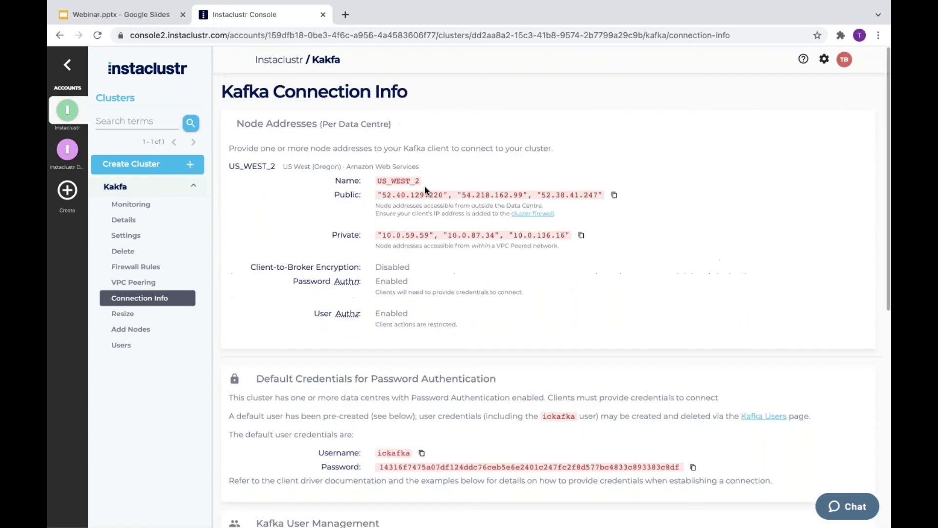
Look through the connection examples for Java, Python and C#, ending with the Topic Management example
{"action": "scroll", "coordinate": [490, 236], "scroll_direction": "down", "scroll_amount": 7}
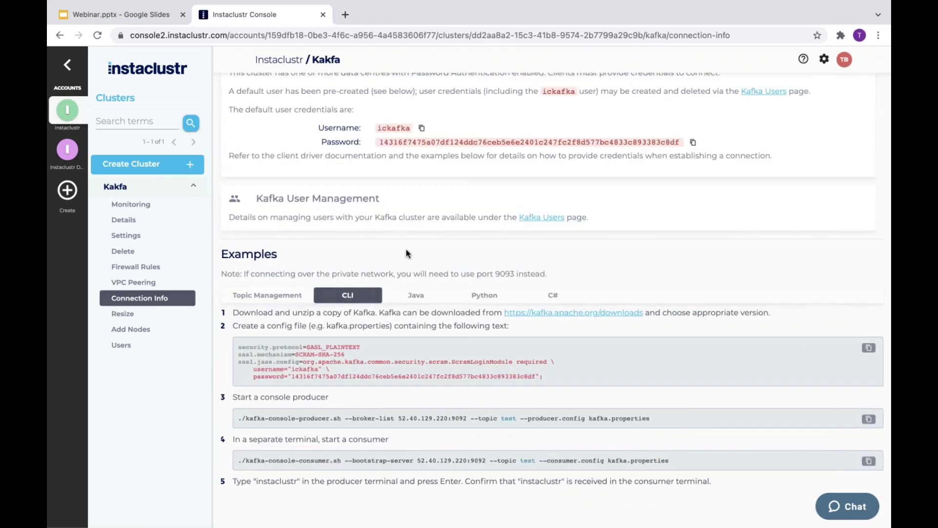
{"action": "left_click", "coordinate": [415, 295]}
{"action": "scroll", "coordinate": [506, 80], "scroll_direction": "down", "scroll_amount": 6}
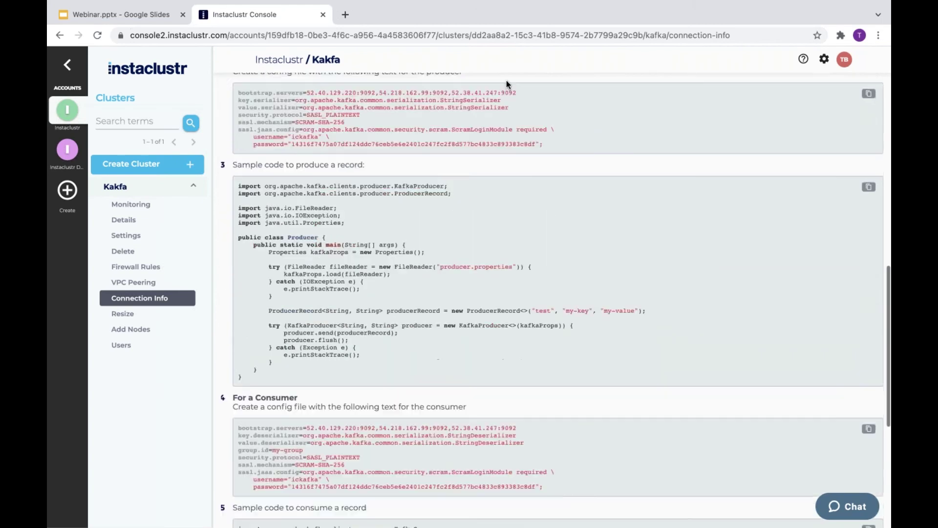
{"action": "scroll", "coordinate": [507, 80], "scroll_direction": "up", "scroll_amount": 4}
{"action": "left_click", "coordinate": [484, 146]}
{"action": "scroll", "coordinate": [388, 311], "scroll_direction": "down", "scroll_amount": 2}
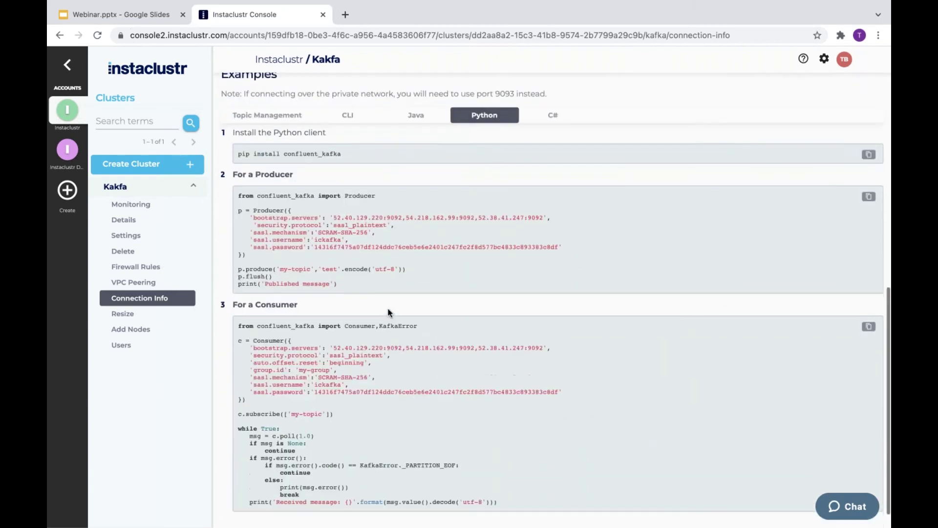
{"action": "scroll", "coordinate": [413, 157], "scroll_direction": "up", "scroll_amount": 2}
{"action": "left_click", "coordinate": [415, 156]}
{"action": "left_click", "coordinate": [546, 154]}
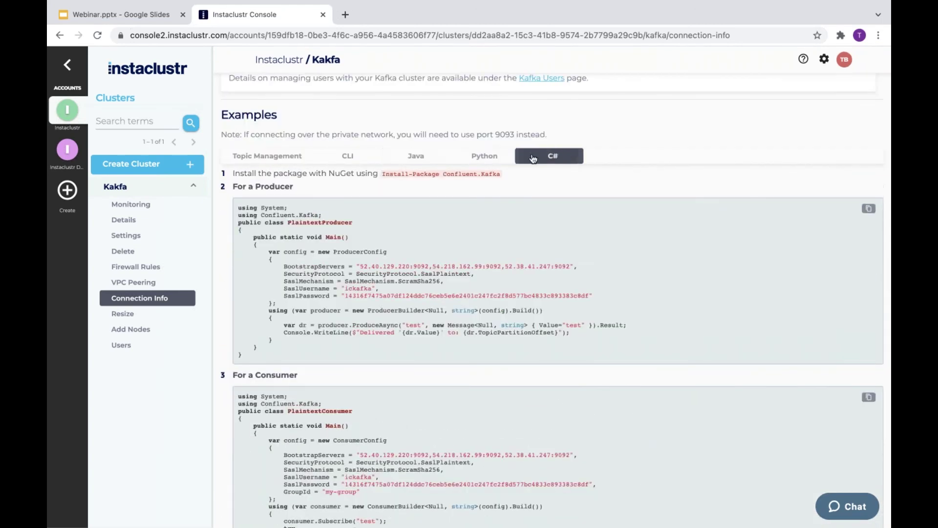
{"action": "left_click", "coordinate": [268, 156]}
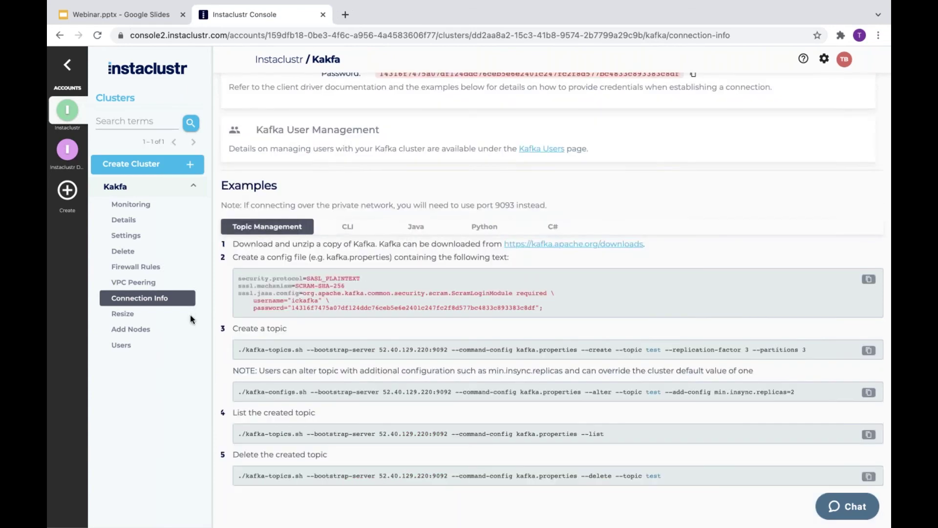
Open the cluster's resize page and examine the current node size and the available production sizes
{"action": "left_click", "coordinate": [123, 313]}
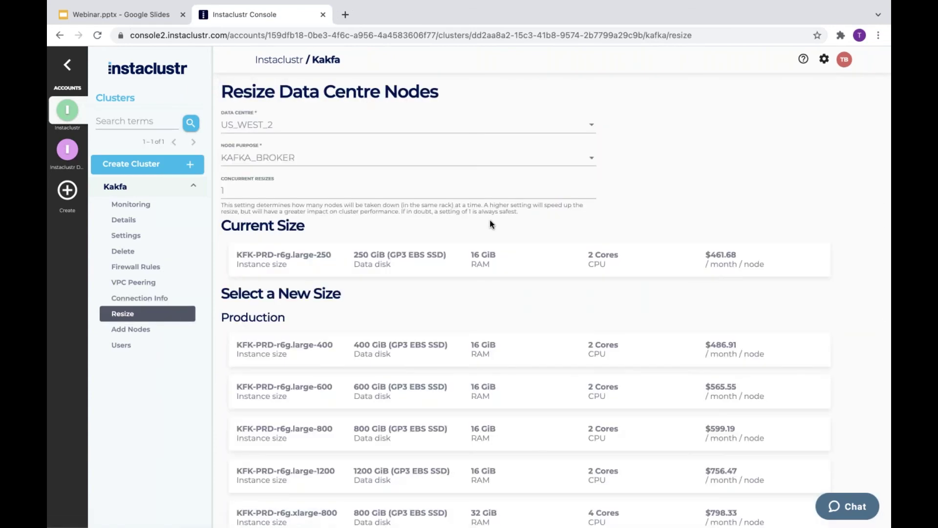
{"action": "scroll", "coordinate": [491, 225], "scroll_direction": "down", "scroll_amount": 4}
{"action": "scroll", "coordinate": [491, 225], "scroll_direction": "up", "scroll_amount": 4}
{"action": "scroll", "coordinate": [593, 157], "scroll_direction": "down", "scroll_amount": 4}
{"action": "scroll", "coordinate": [592, 157], "scroll_direction": "up", "scroll_amount": 2}
{"action": "scroll", "coordinate": [524, 231], "scroll_direction": "up", "scroll_amount": 1}
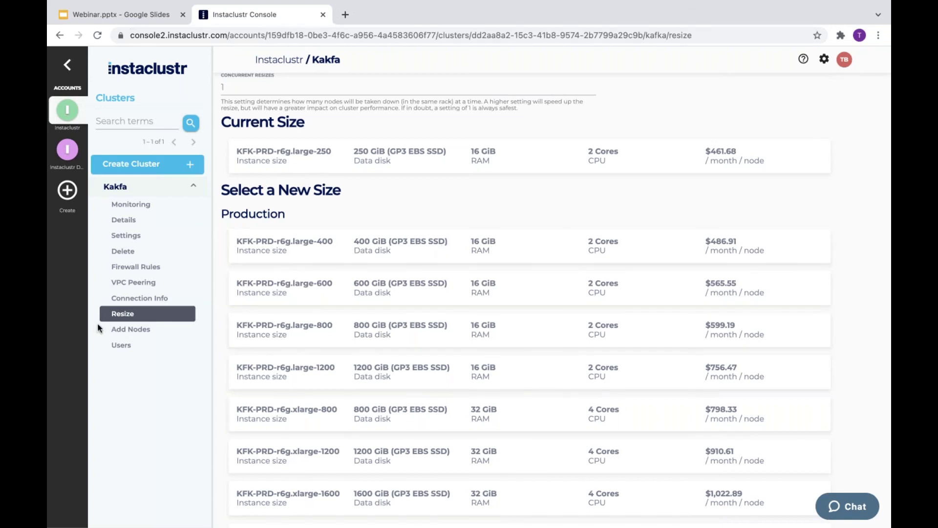
Open the cluster's Add Nodes form and try setting the number of new nodes to 1
{"action": "left_click", "coordinate": [122, 329]}
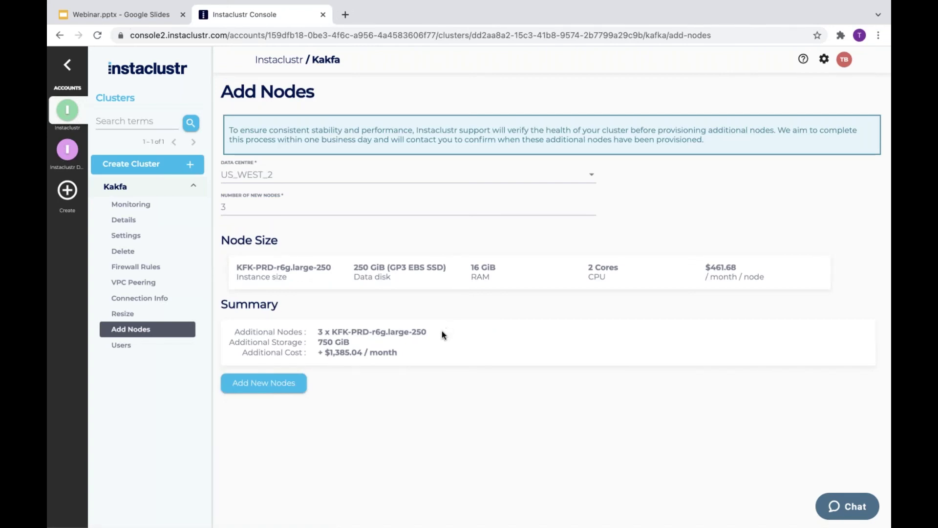
{"action": "double_click", "coordinate": [593, 210]}
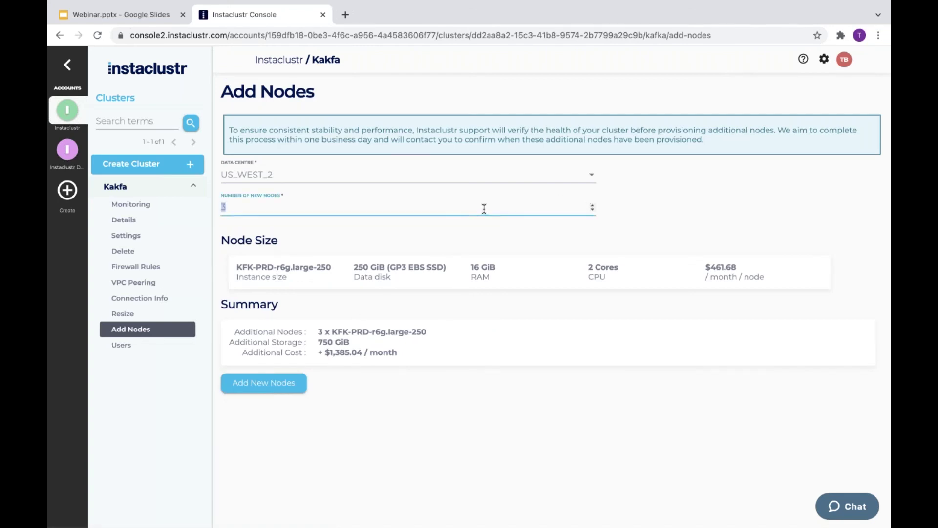
{"action": "left_click", "coordinate": [627, 178]}
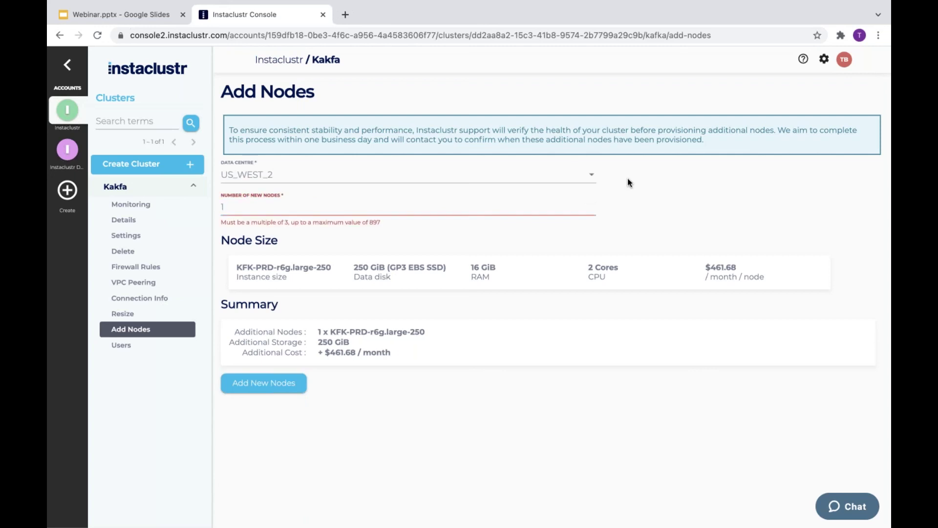
{"action": "left_click_drag", "start_coordinate": [375, 227], "coordinate": [396, 229]}
{"action": "left_click", "coordinate": [395, 230]}
{"action": "left_click", "coordinate": [338, 201]}
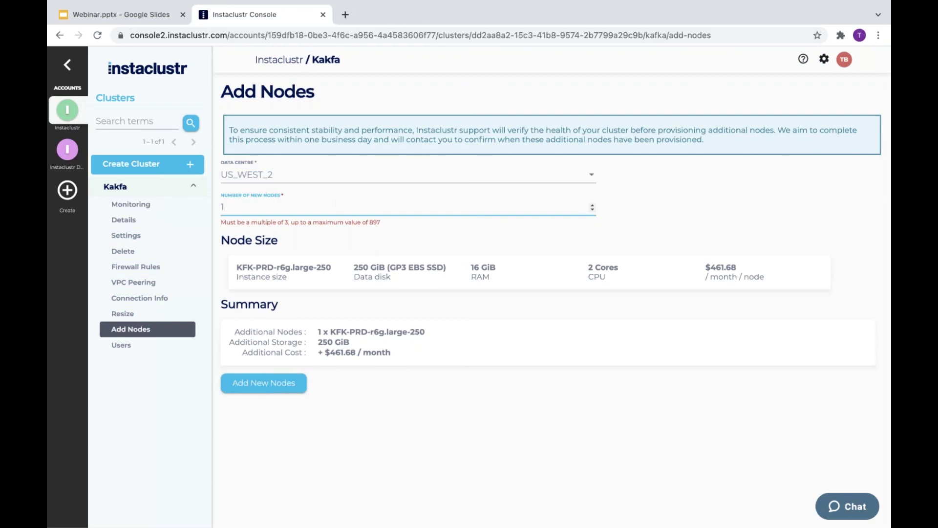
{"action": "left_click", "coordinate": [294, 293]}
Open the form for adding a new Kafka user, set the initial permissions to None, and collapse the Kakfa cluster's page list
{"action": "left_click", "coordinate": [150, 345]}
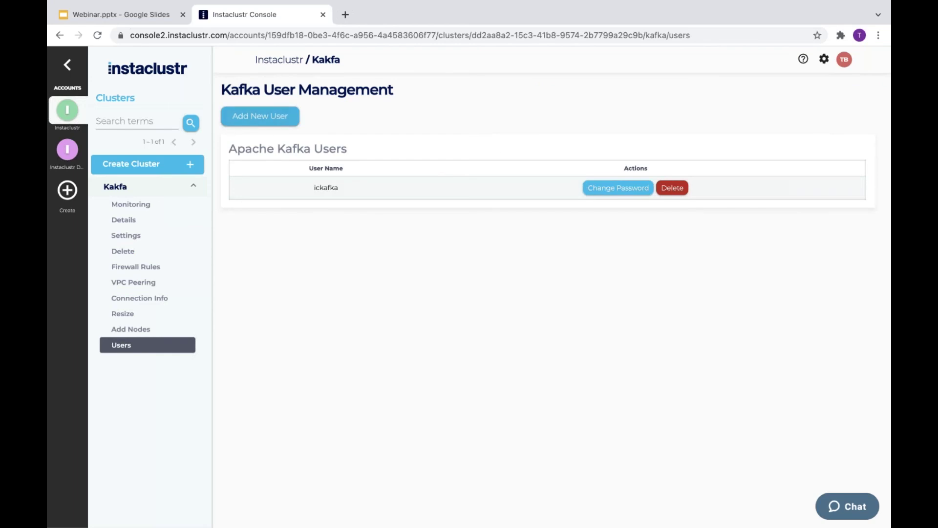
{"action": "left_click", "coordinate": [250, 116]}
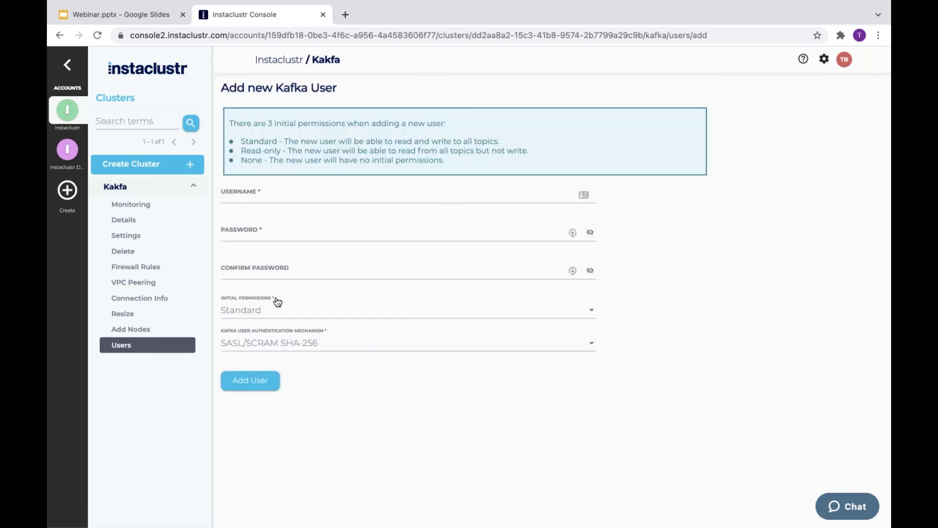
{"action": "left_click", "coordinate": [306, 317]}
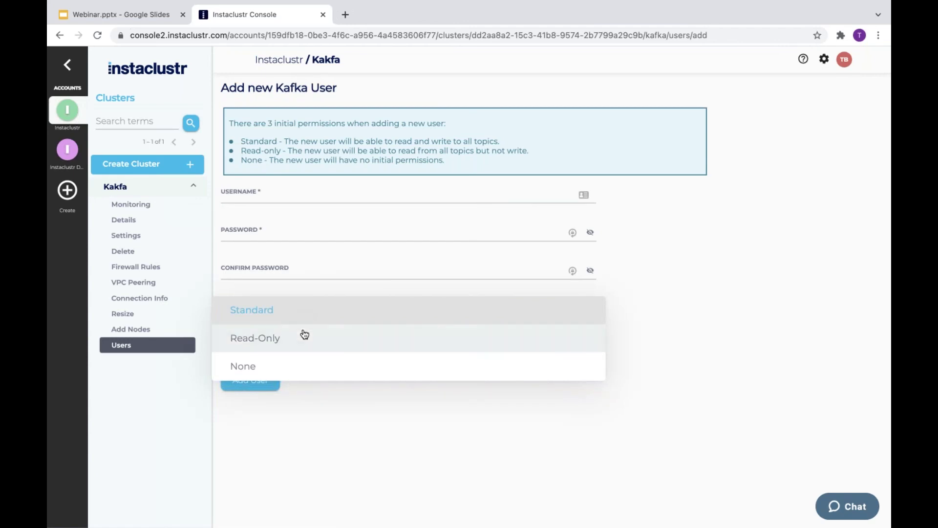
{"action": "left_click", "coordinate": [298, 368]}
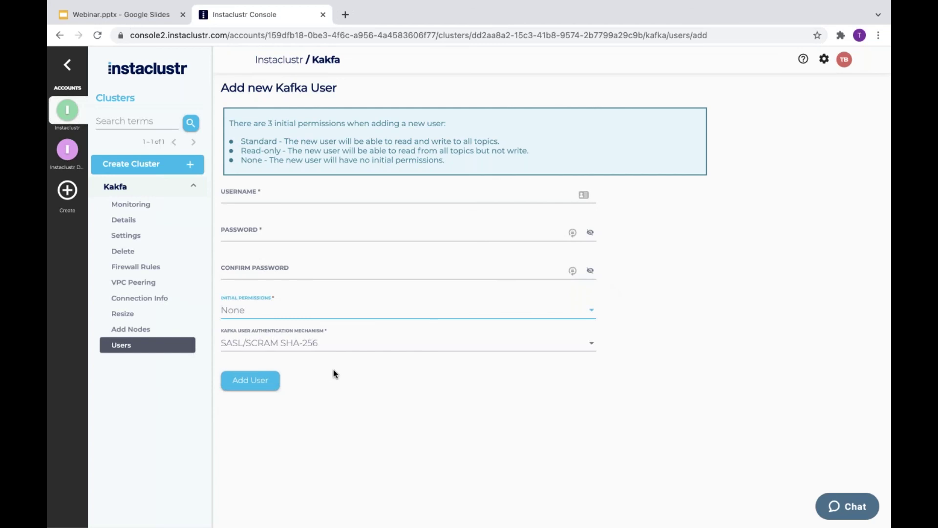
{"action": "left_click", "coordinate": [337, 353]}
{"action": "left_click", "coordinate": [338, 352]}
{"action": "left_click", "coordinate": [193, 187]}
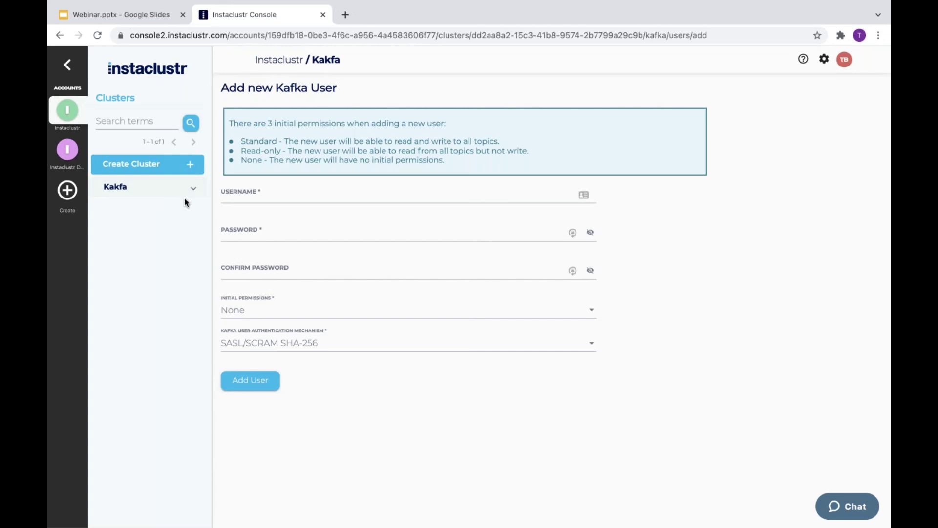
Switch to the Webinar presentation in Google Slides and copy the Monitoring/Provisioning API documentation link from slide 32
{"action": "left_click", "coordinate": [145, 7]}
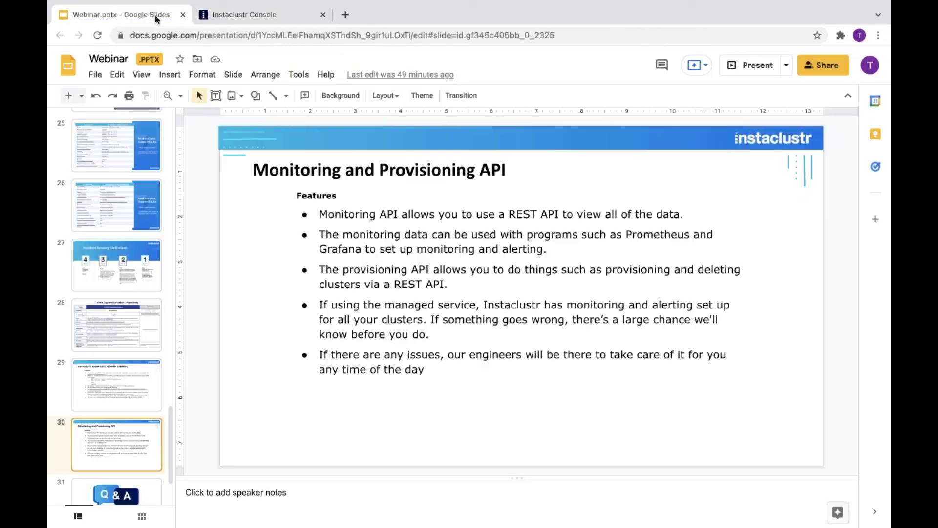
{"action": "scroll", "coordinate": [117, 436], "scroll_direction": "down", "scroll_amount": 2}
{"action": "left_click", "coordinate": [109, 481]}
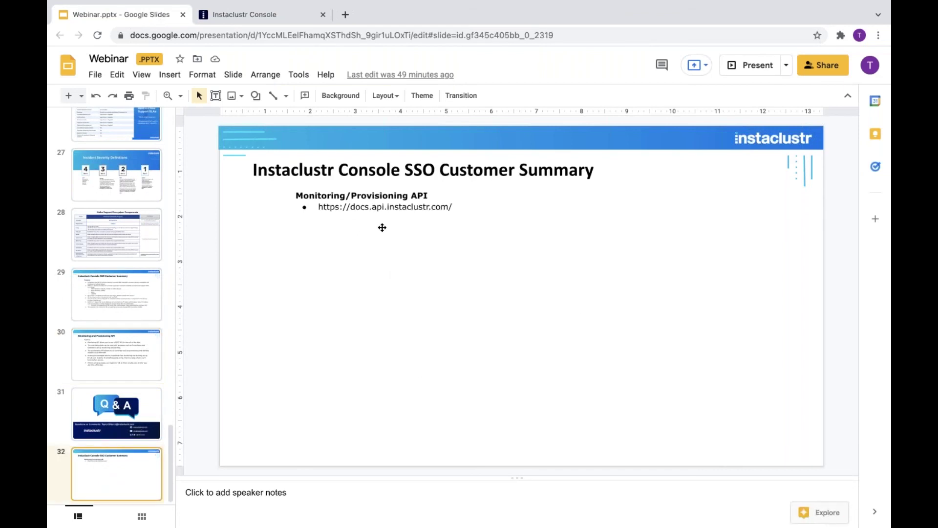
{"action": "left_click", "coordinate": [377, 210]}
{"action": "triple_click", "coordinate": [377, 210]}
{"action": "key", "text": "ctrl+c"}
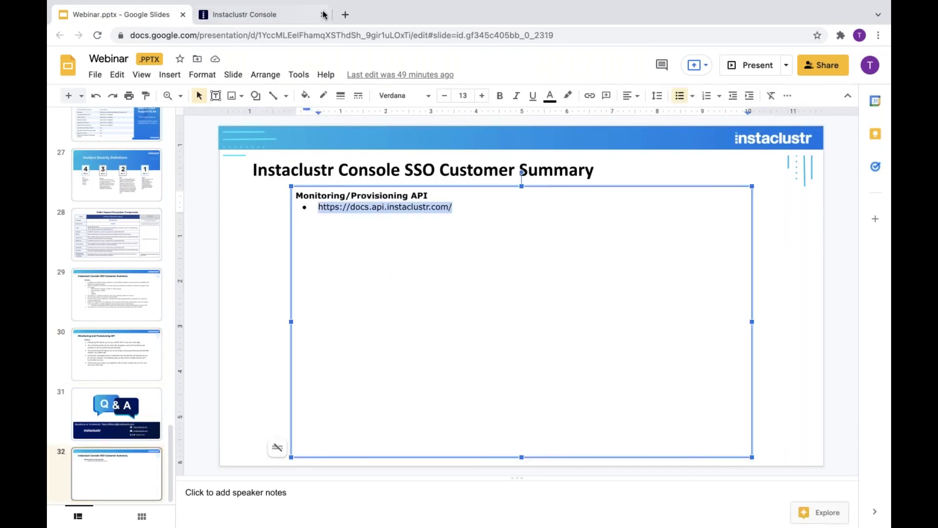
Open the copied docs.api.instaclustr.com link in a new browser tab
{"action": "left_click", "coordinate": [342, 16]}
{"action": "key", "text": "ctrl+v"}
{"action": "key", "text": "Return"}
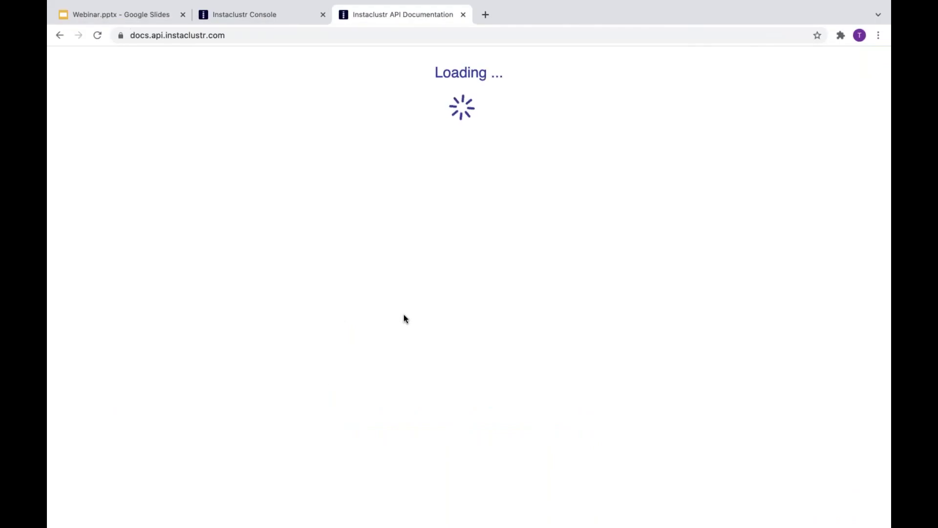
Return to the Webinar presentation and bring up the Instaclustr Console SSO Customer Summary features slide
{"action": "left_click", "coordinate": [162, 20]}
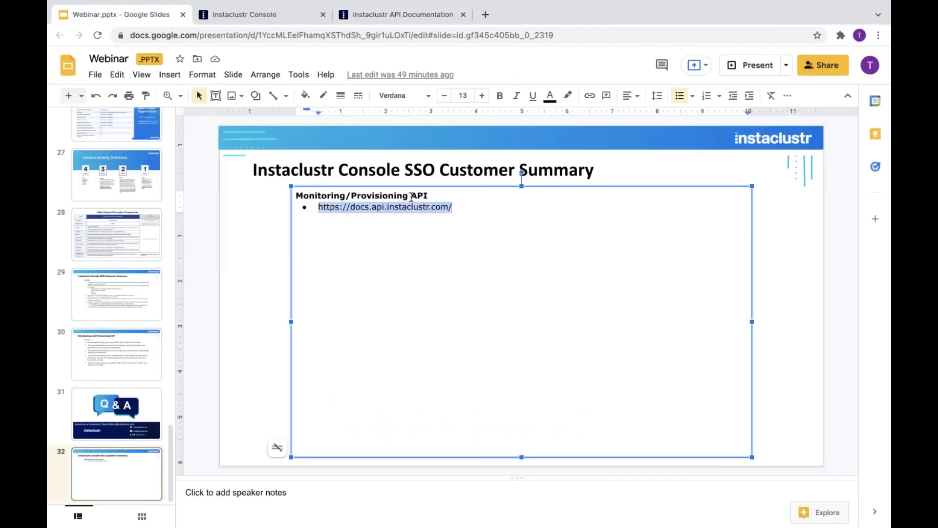
{"action": "left_click", "coordinate": [116, 355]}
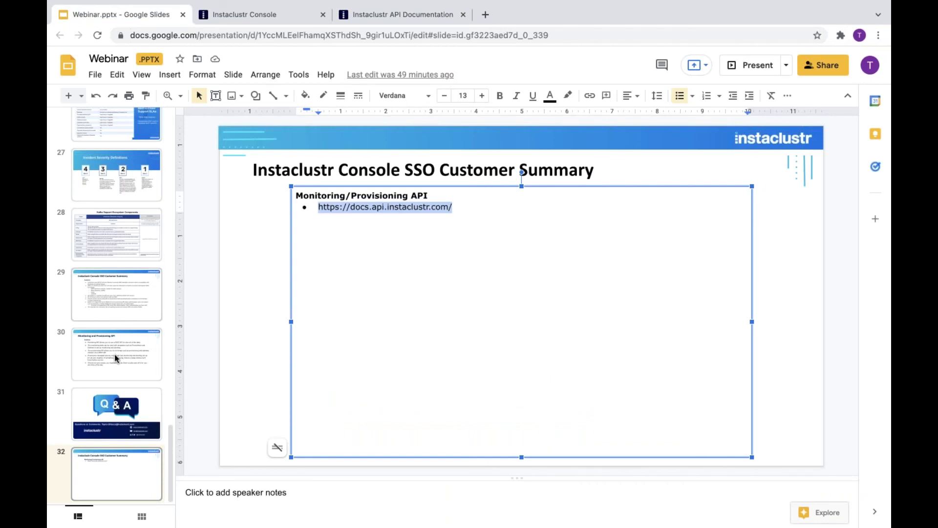
{"action": "left_click", "coordinate": [117, 284]}
{"action": "left_click", "coordinate": [123, 211]}
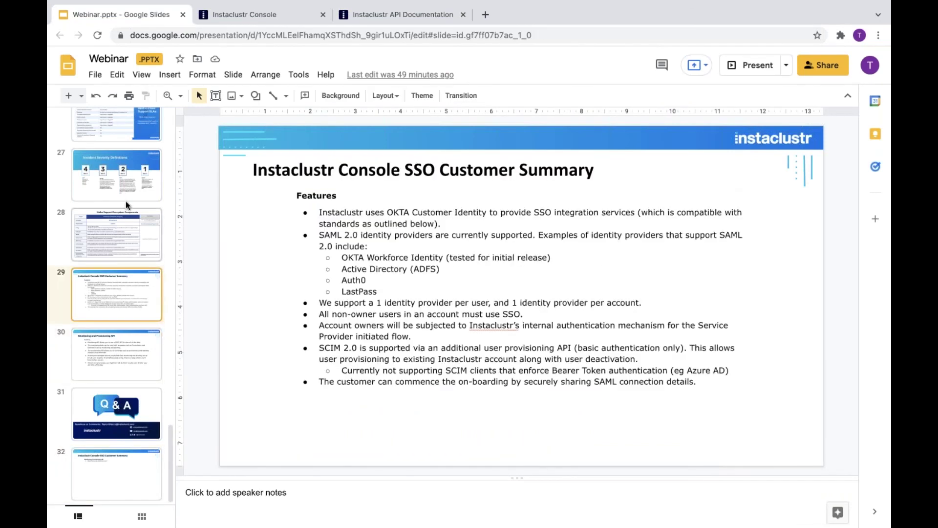
Switch to the Instaclustr API Documentation and examine the Provisioning API section
{"action": "key", "text": "ctrl+Tab"}
{"action": "key", "text": "ctrl+Tab"}
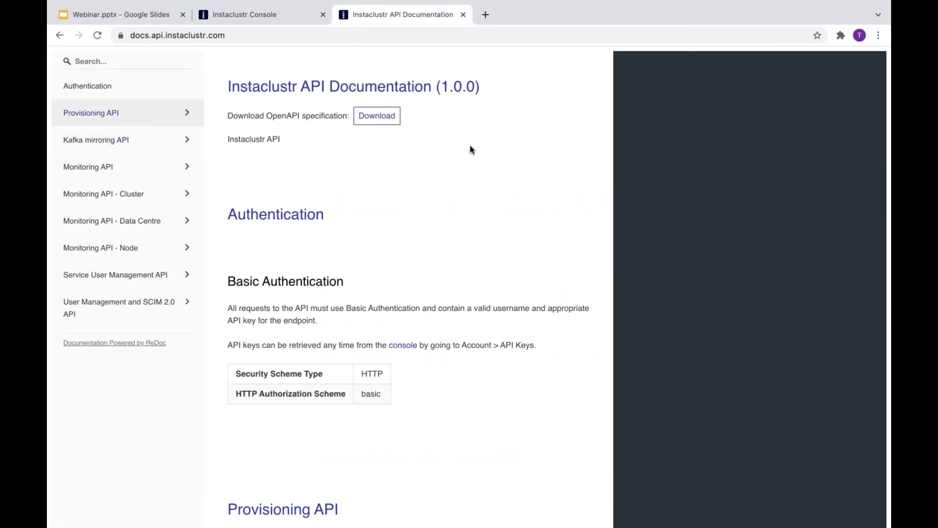
{"action": "scroll", "coordinate": [470, 149], "scroll_direction": "down", "scroll_amount": 8}
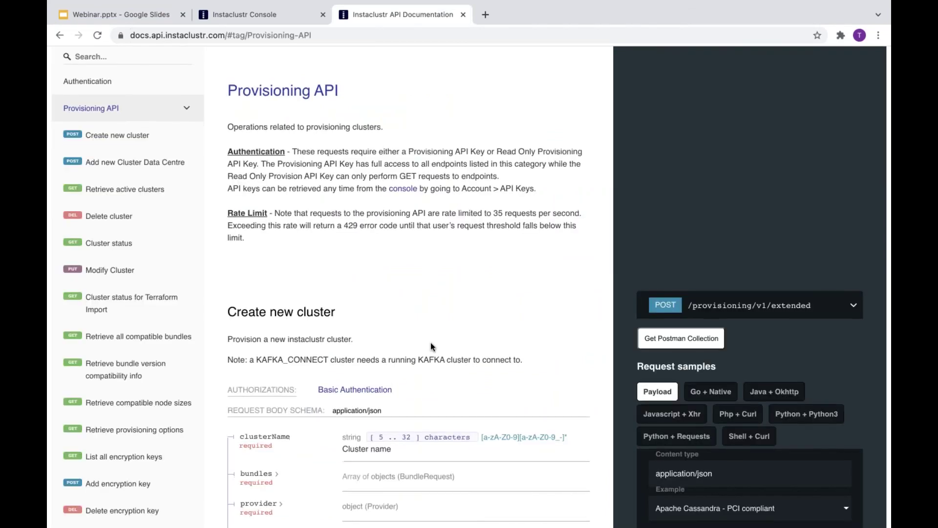
Examine the Create new cluster operation and the list of available Provisioning API endpoints
{"action": "scroll", "coordinate": [430, 342], "scroll_direction": "down", "scroll_amount": 5}
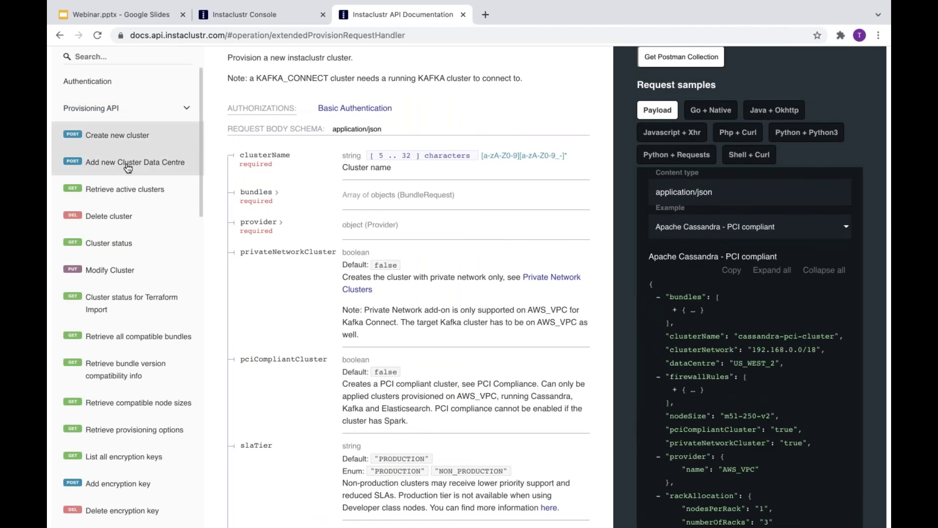
{"action": "scroll", "coordinate": [128, 168], "scroll_direction": "down", "scroll_amount": 3}
{"action": "scroll", "coordinate": [128, 168], "scroll_direction": "down", "scroll_amount": 15}
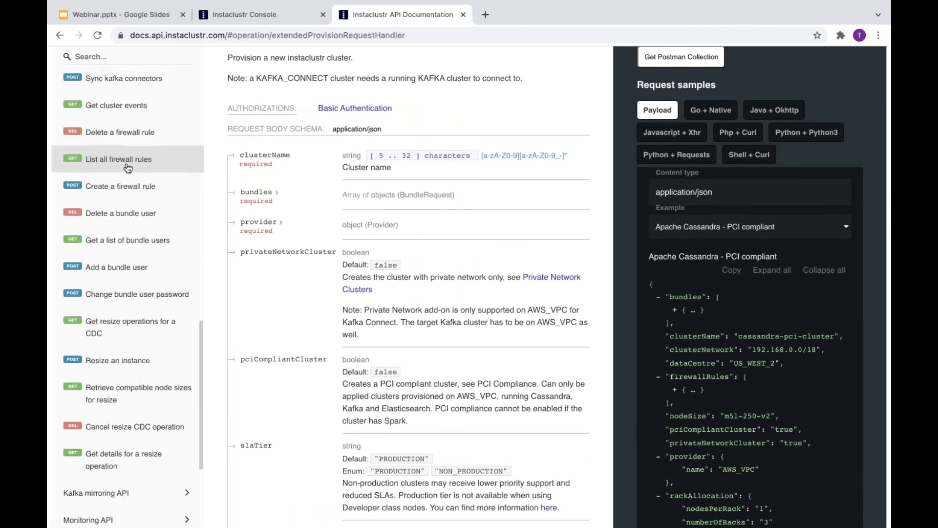
{"action": "scroll", "coordinate": [151, 193], "scroll_direction": "up", "scroll_amount": 18}
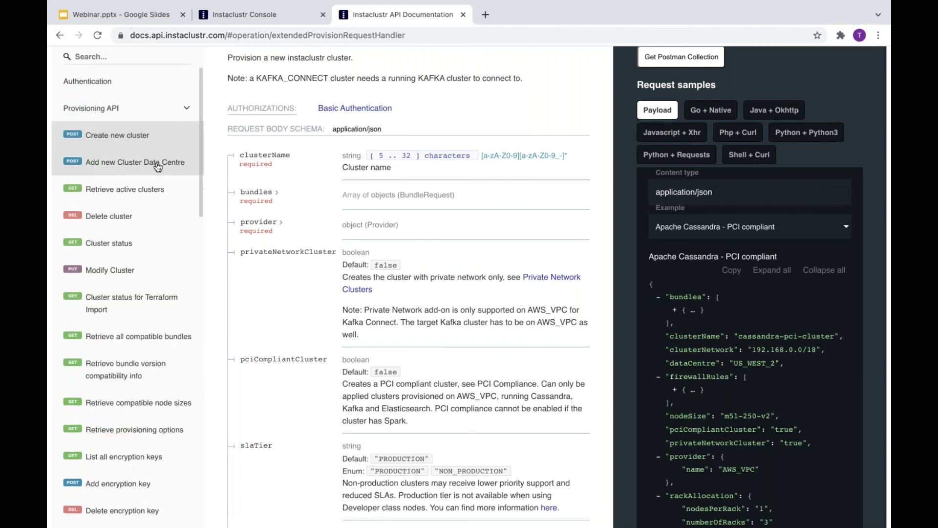
Collapse the Provisioning API endpoint list and open the Get metric definitions operation of the Monitoring API
{"action": "left_click", "coordinate": [172, 119]}
{"action": "left_click", "coordinate": [188, 107]}
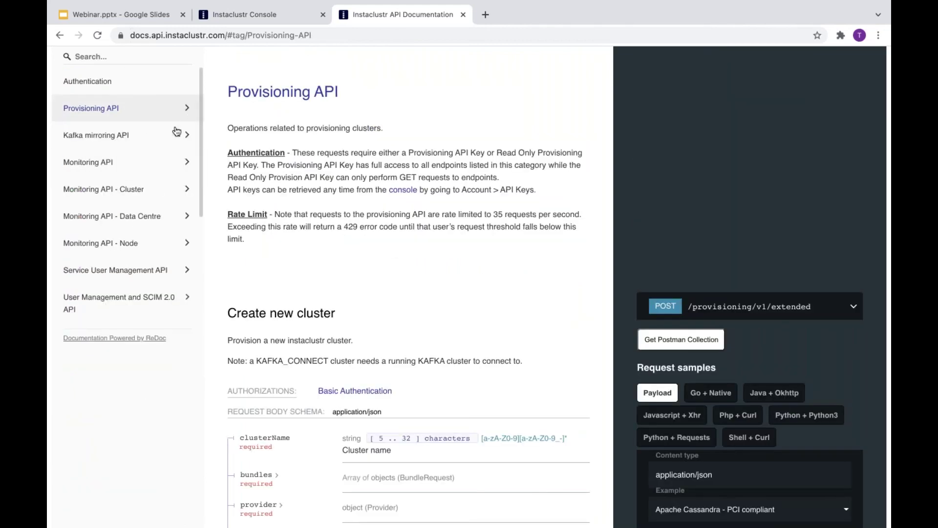
{"action": "left_click", "coordinate": [182, 159]}
{"action": "left_click", "coordinate": [162, 189]}
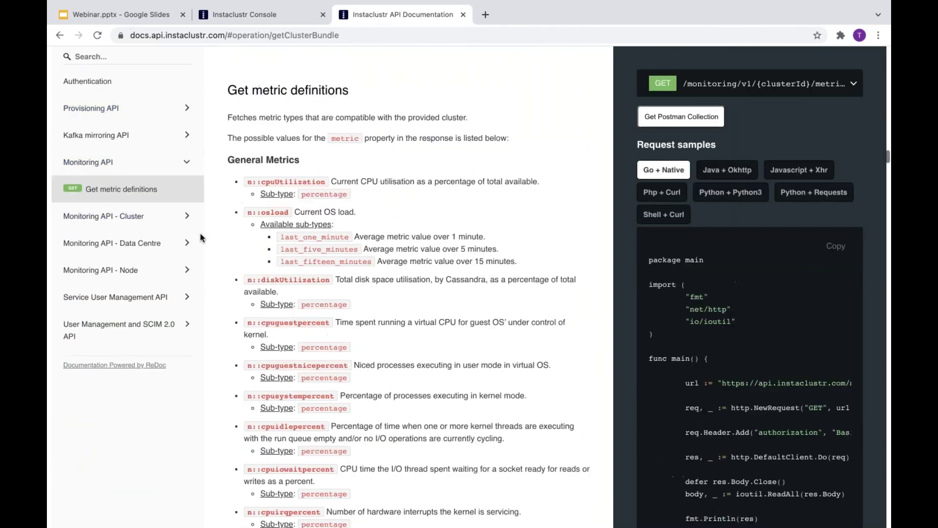
Review the endpoints of the Monitoring API - Cluster section and open its Retrieve monitoring metrics operation
{"action": "left_click", "coordinate": [187, 228]}
{"action": "scroll", "coordinate": [180, 245], "scroll_direction": "down", "scroll_amount": 10}
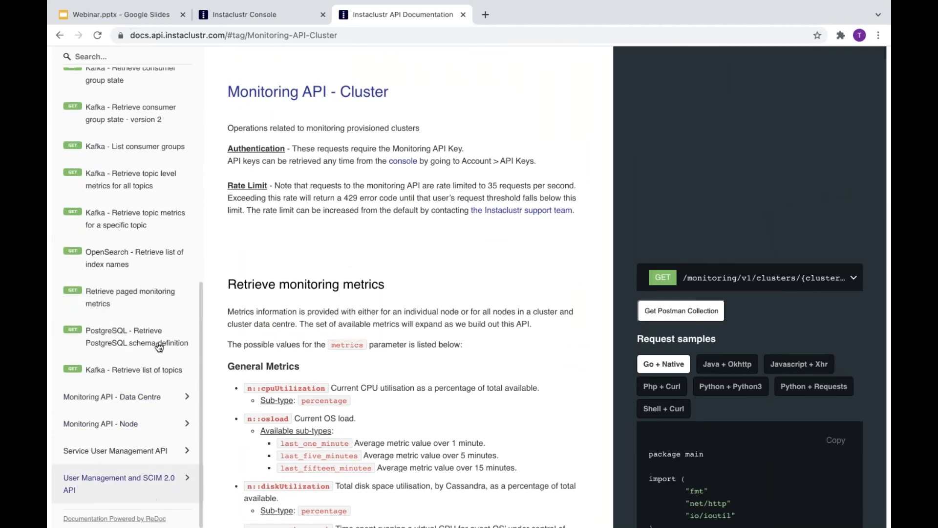
{"action": "scroll", "coordinate": [159, 347], "scroll_direction": "up", "scroll_amount": 1}
{"action": "scroll", "coordinate": [158, 342], "scroll_direction": "up", "scroll_amount": 9}
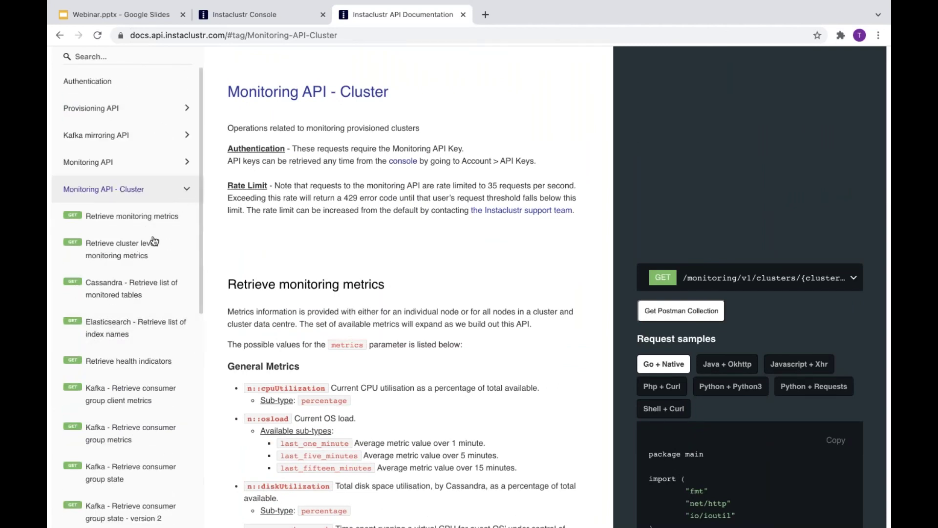
{"action": "left_click", "coordinate": [157, 220]}
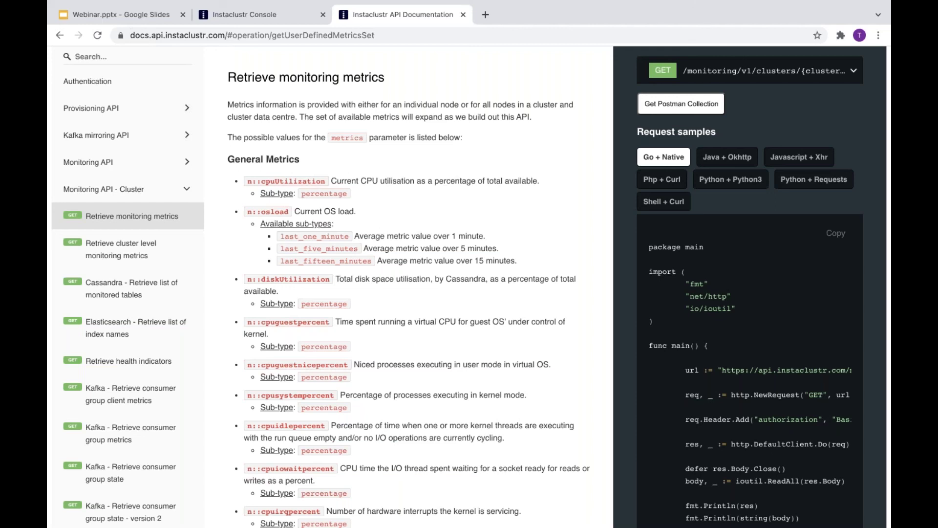
Switch to the Webinar presentation in Google Slides and bring up slide 27, Incident Severity Definitions
{"action": "left_click", "coordinate": [248, 18]}
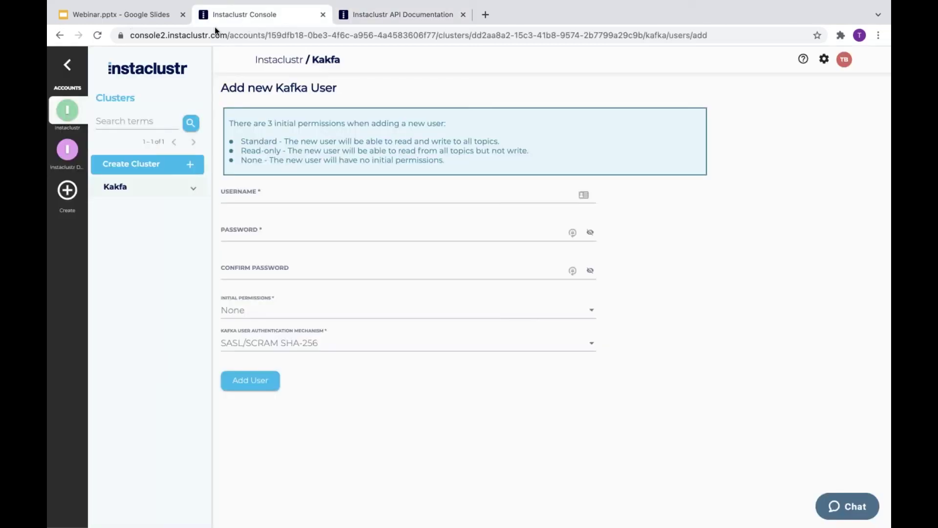
{"action": "left_click", "coordinate": [162, 19]}
{"action": "left_click", "coordinate": [120, 340]}
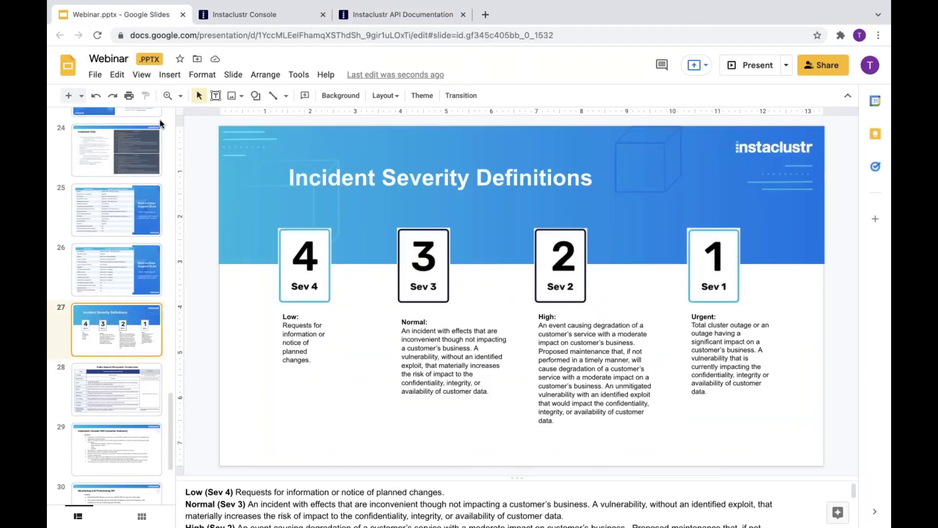
{"action": "left_click", "coordinate": [371, 17]}
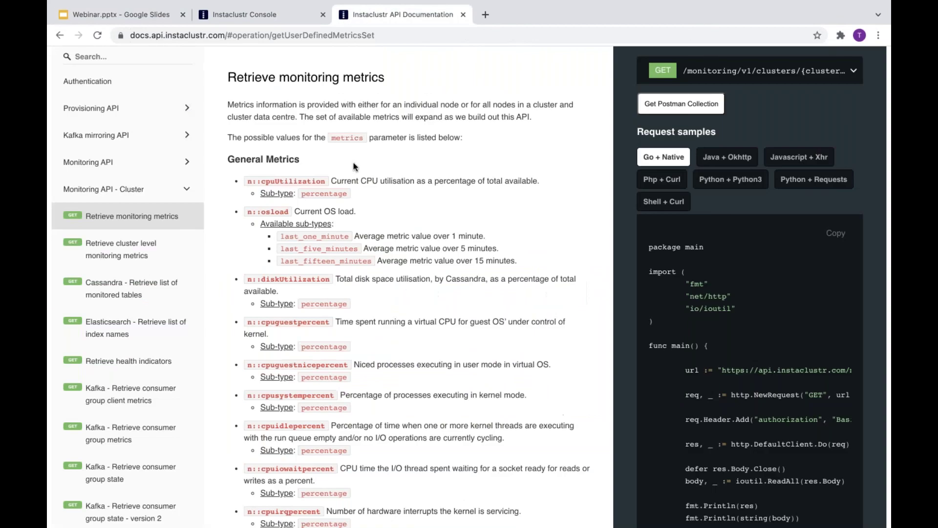
{"action": "left_click", "coordinate": [145, 19]}
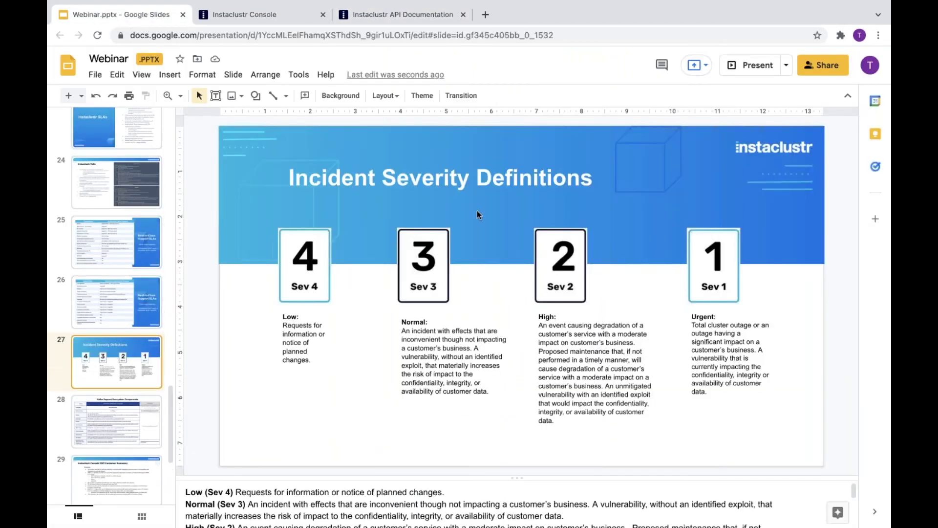